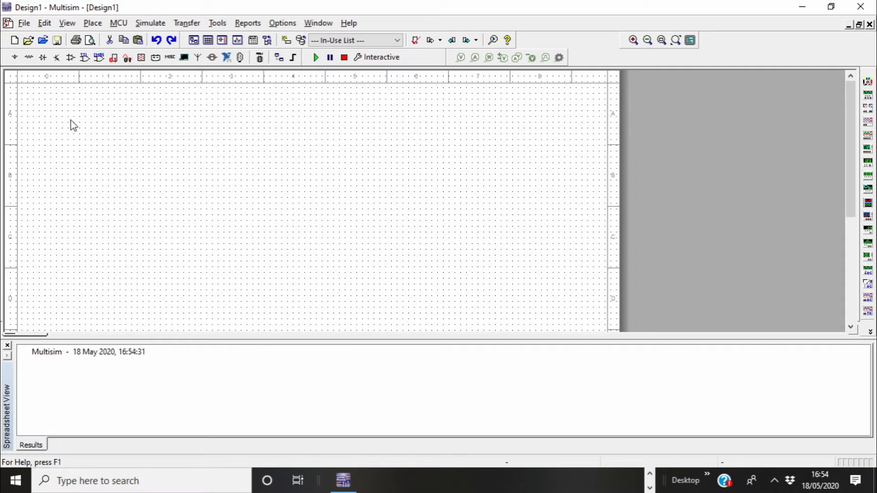
Open the component library on the Master Database Sources group
left_click(16, 59)
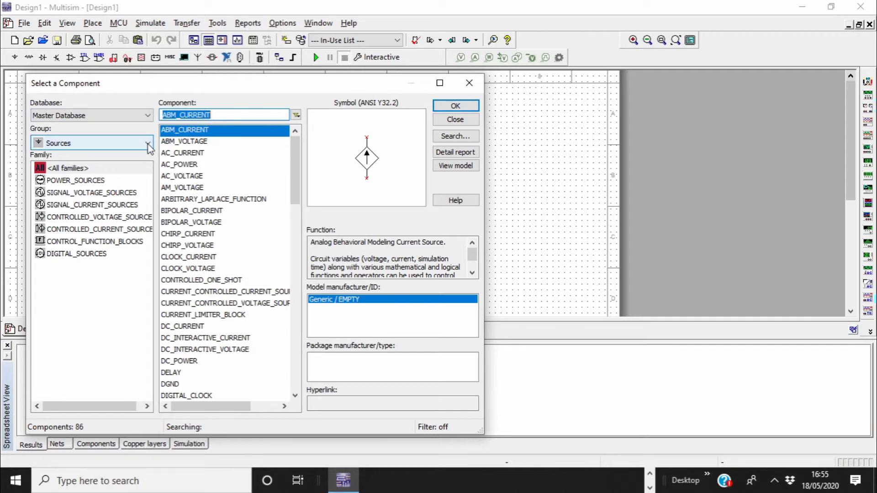
Place a 120 Vrms, 60 Hz AC_POWER source V1 on the schematic
left_click(83, 184)
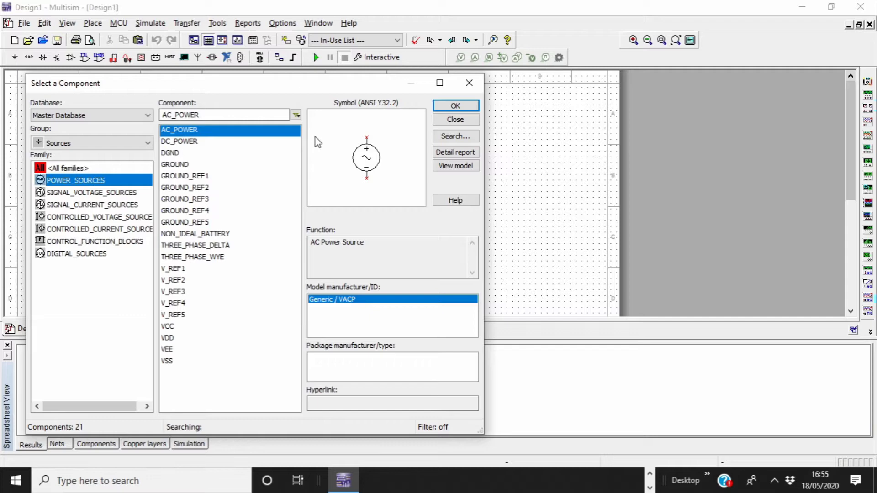
left_click(464, 105)
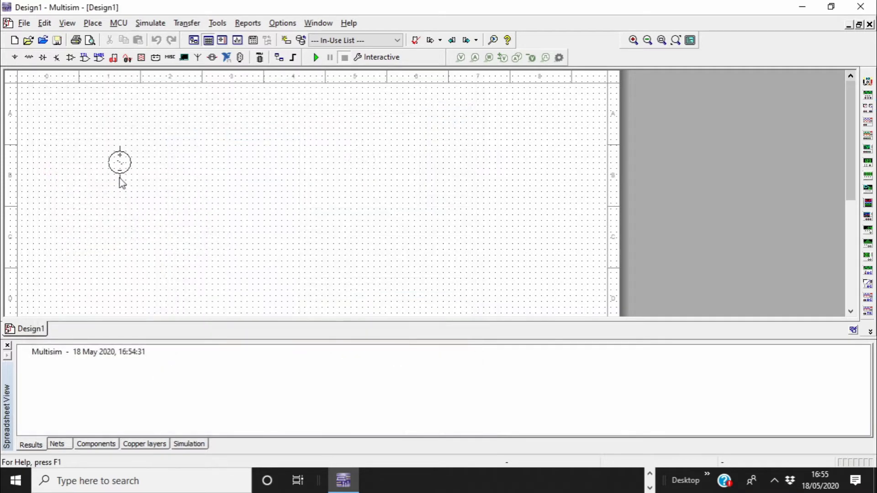
left_click(120, 179)
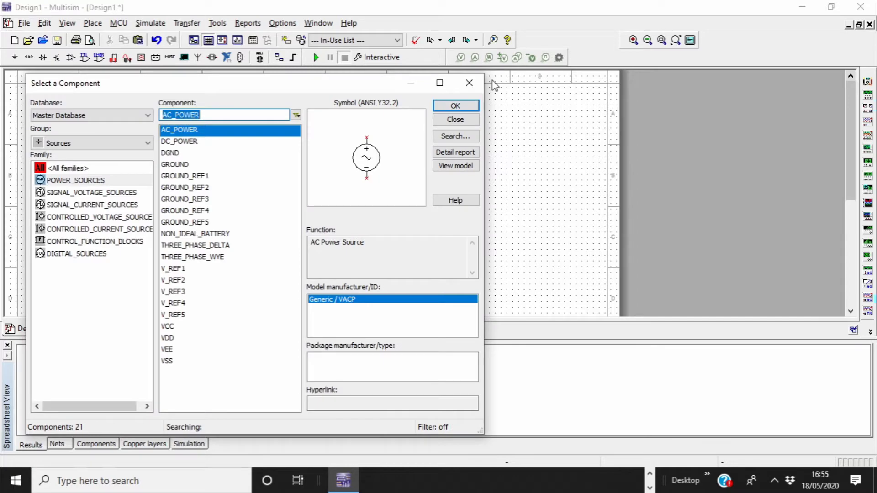
Place a GROUND symbol below the AC source
left_click(175, 164)
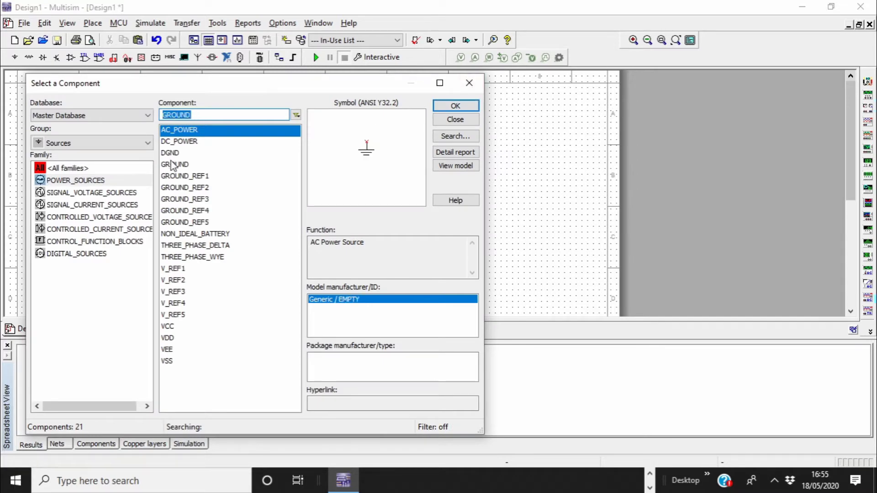
left_click(458, 107)
left_click(148, 258)
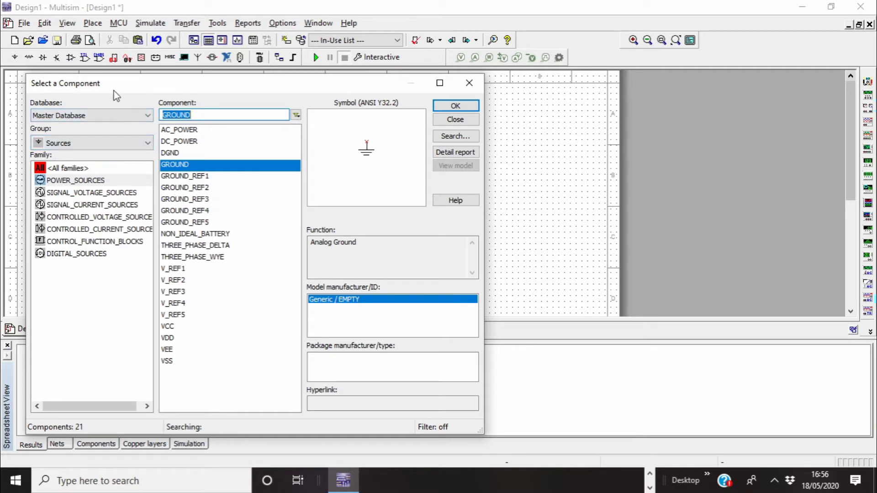
Pick the 1J4B42 bridge rectifier from the Diodes group's FWB family
left_click(148, 143)
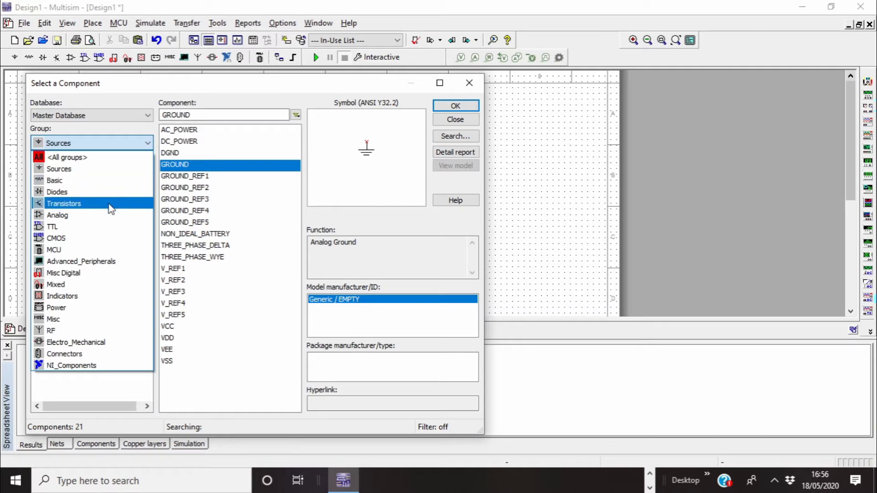
left_click(81, 193)
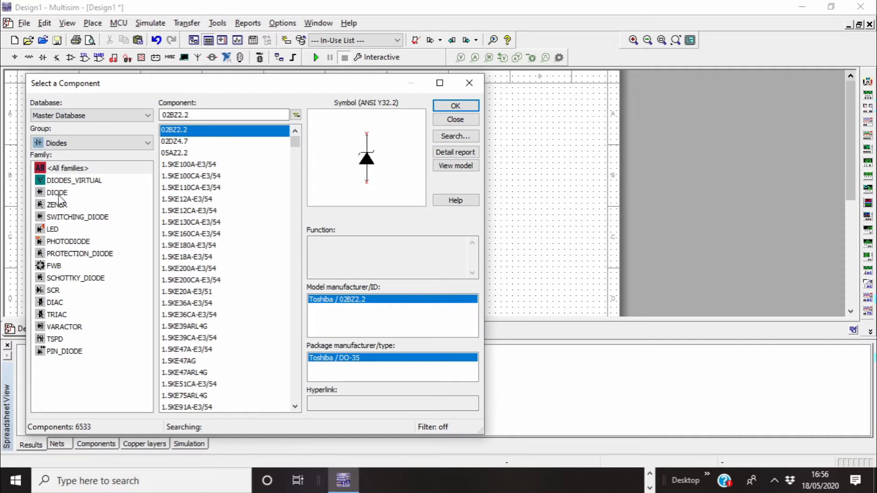
left_click(60, 197)
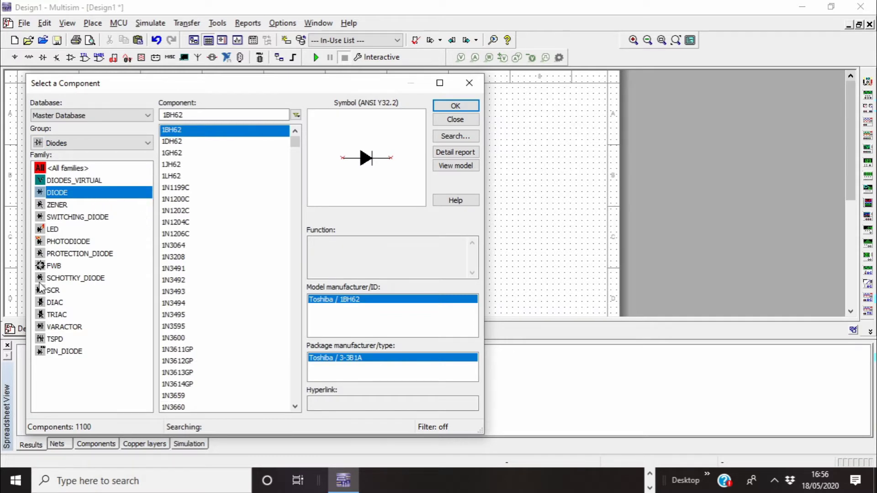
left_click(47, 269)
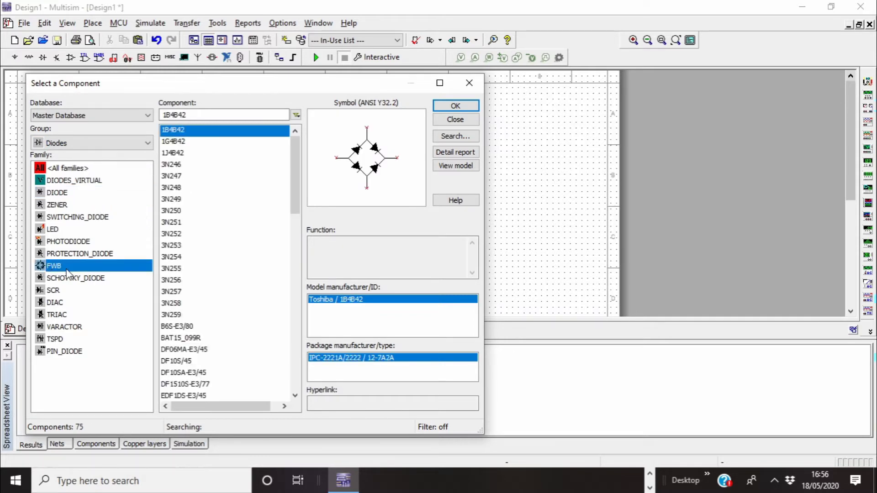
left_click(179, 154)
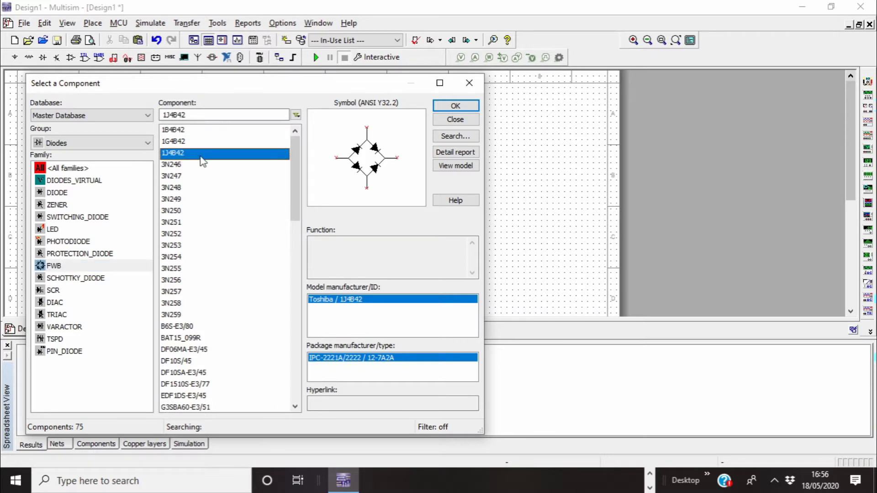
left_click(456, 109)
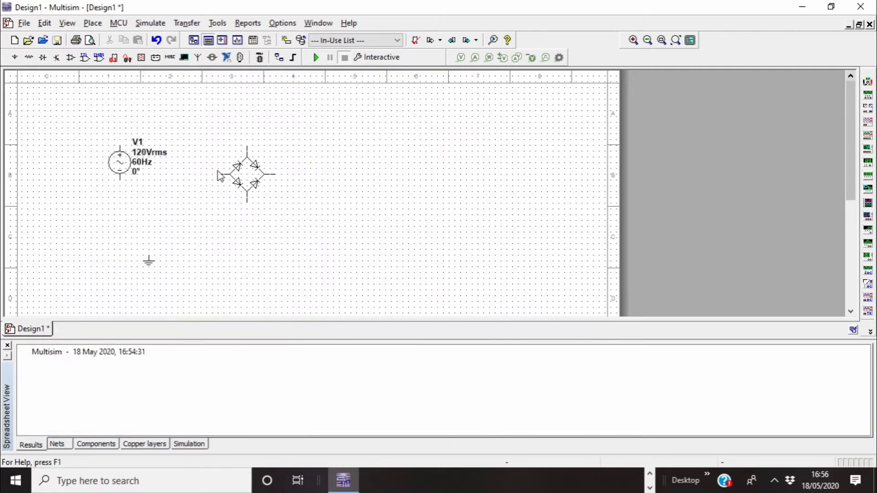
Drop bridge D1, place a 1 kΩ resistor R1 beside it, and pick a 1µ electrolytic capacitor
left_click(214, 170)
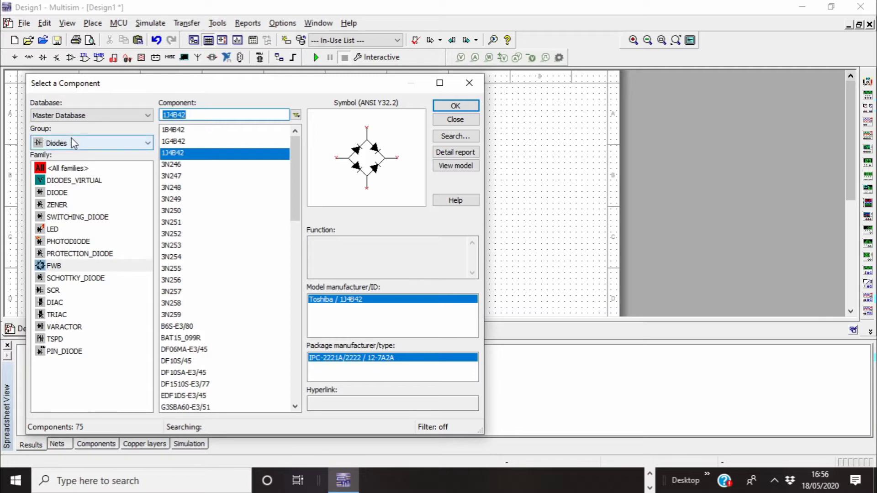
left_click(133, 145)
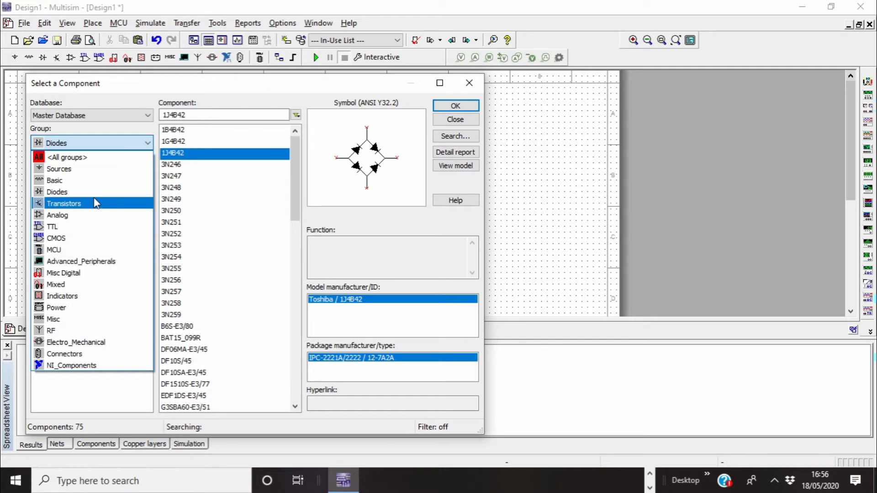
left_click(78, 181)
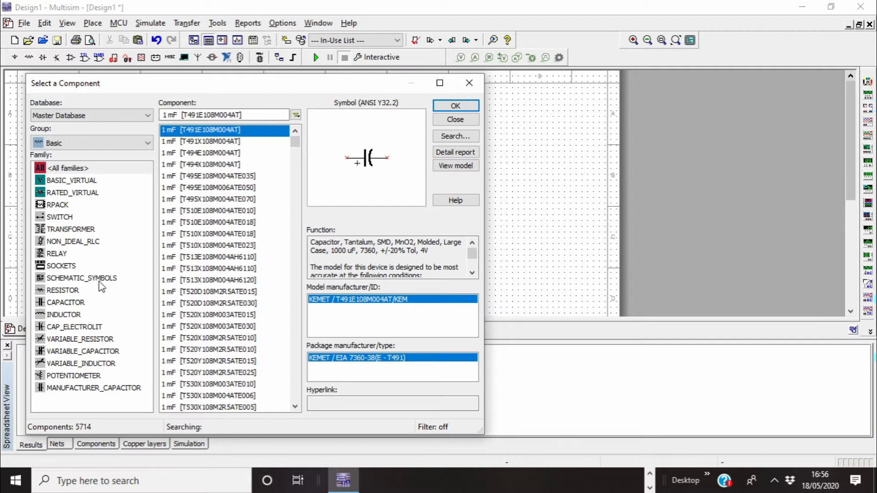
left_click(75, 291)
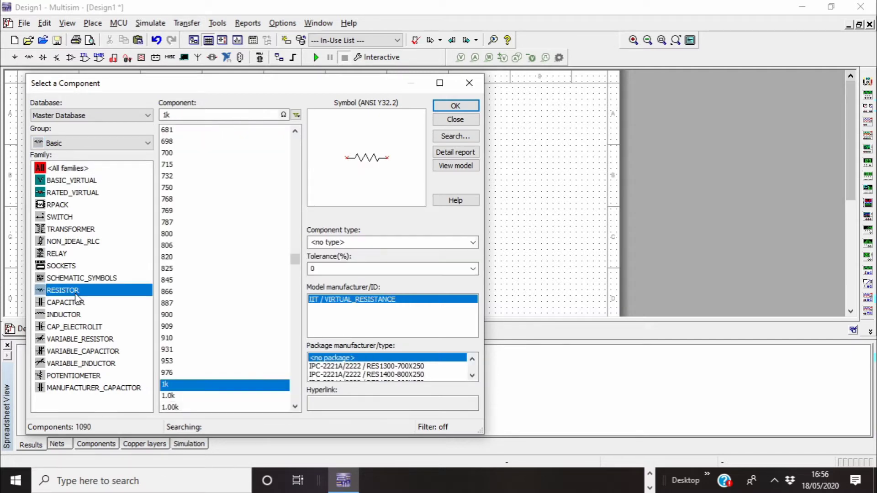
left_click(436, 105)
left_click(330, 175)
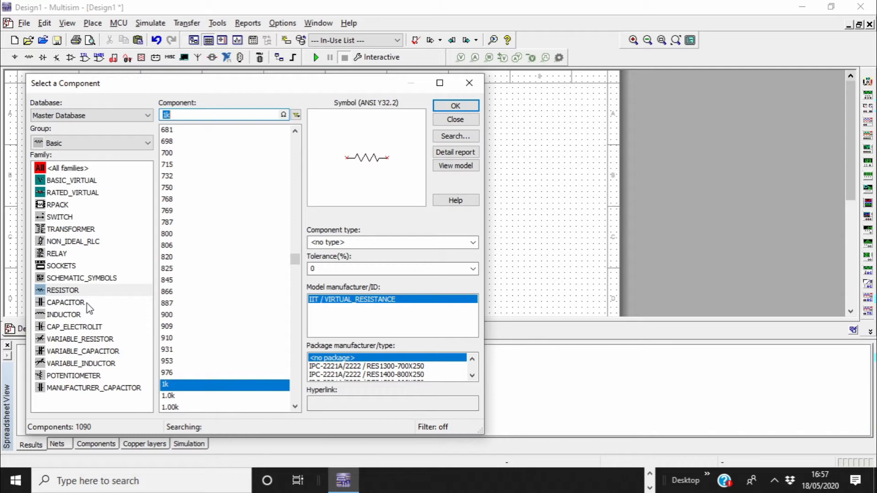
left_click(71, 327)
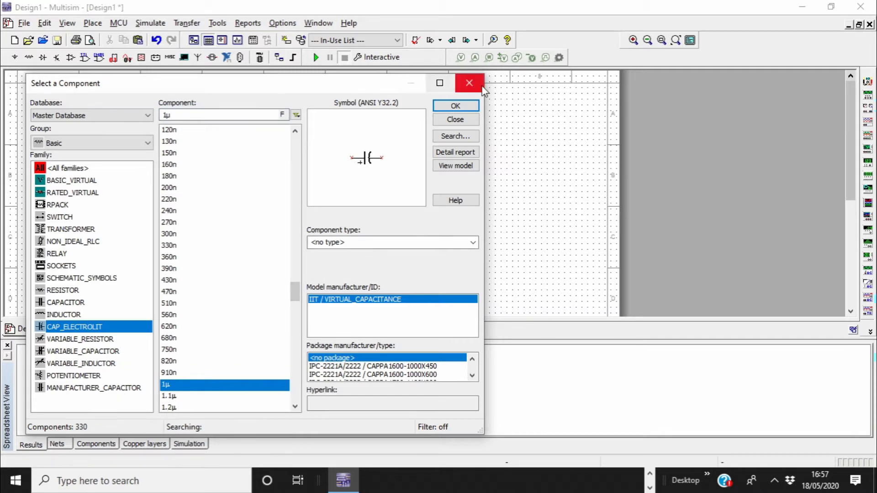
left_click(455, 106)
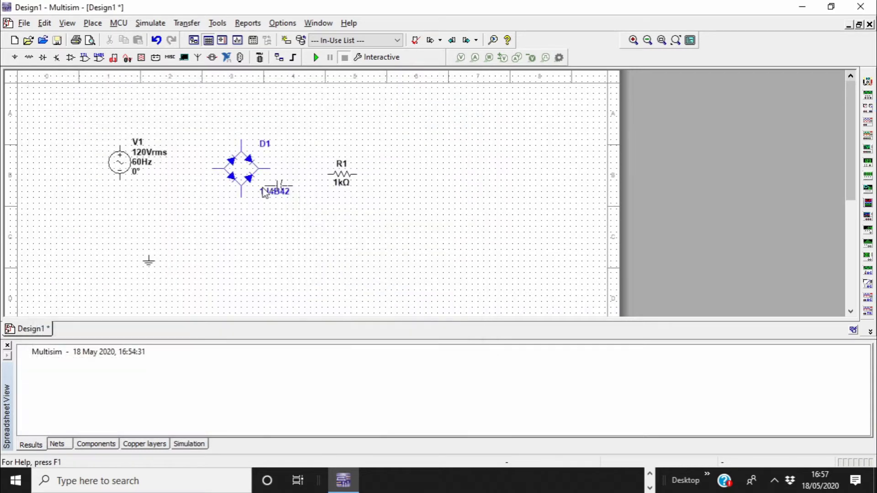
Place capacitor C1 right of R1 and show the Diodes group's ZENER family
left_click(380, 188)
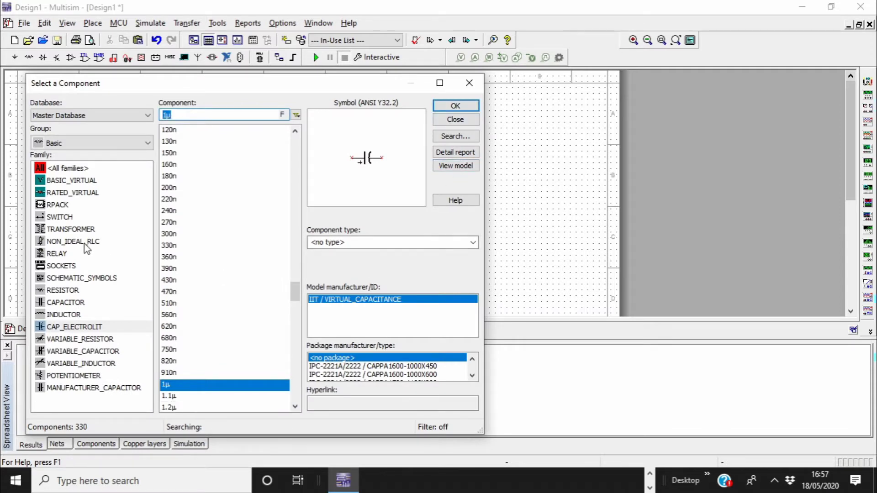
left_click(52, 144)
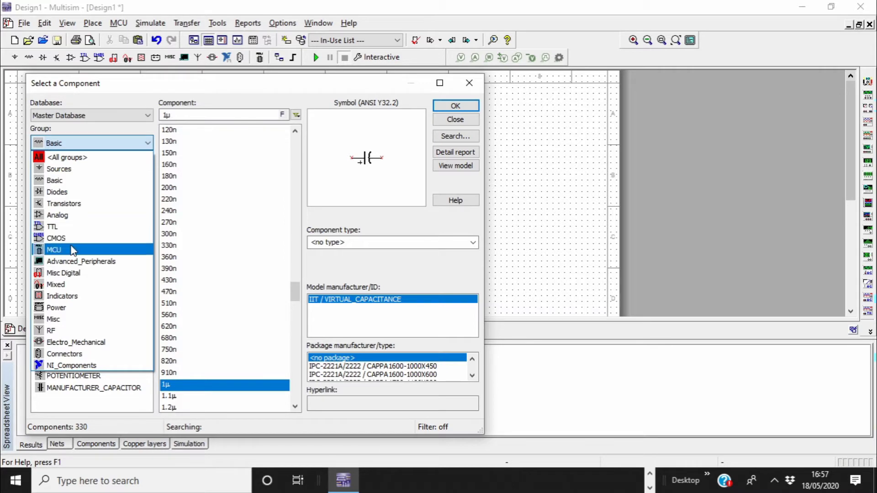
left_click(56, 191)
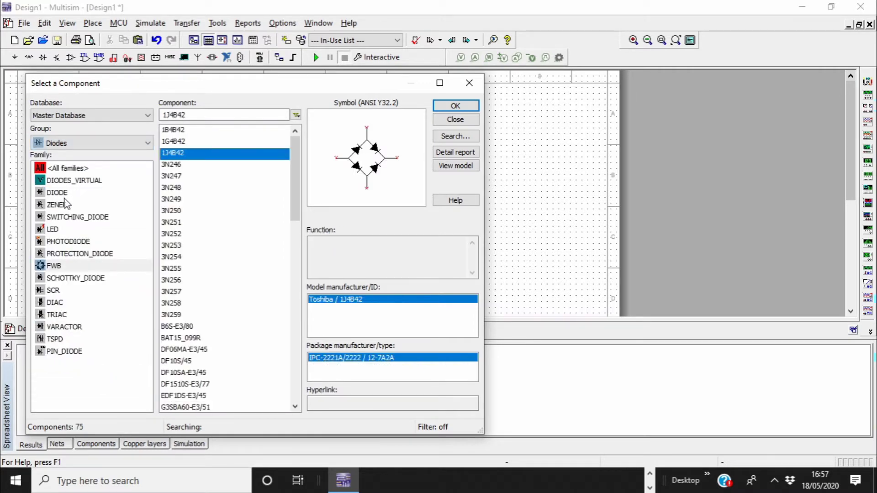
left_click(59, 206)
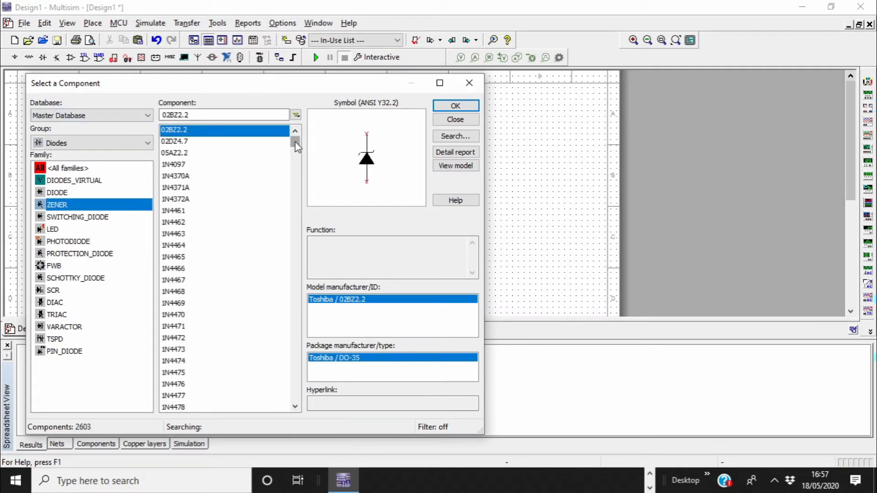
Scroll the 2603-item ZENER component list down to the BZX585-B entries
left_click_drag(295, 145, 294, 203)
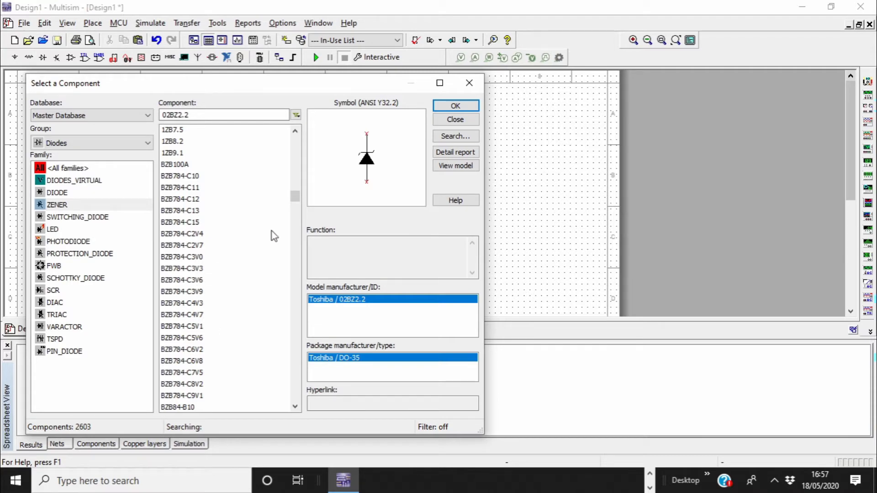
left_click(296, 336)
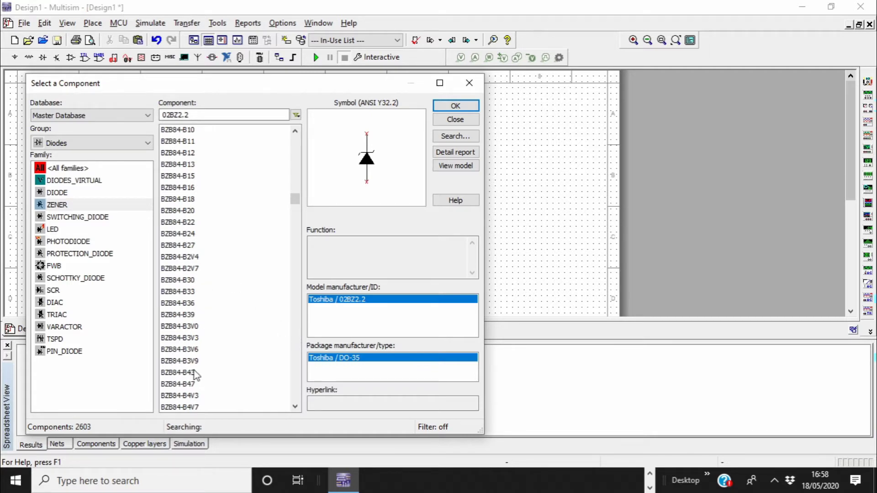
left_click(296, 354)
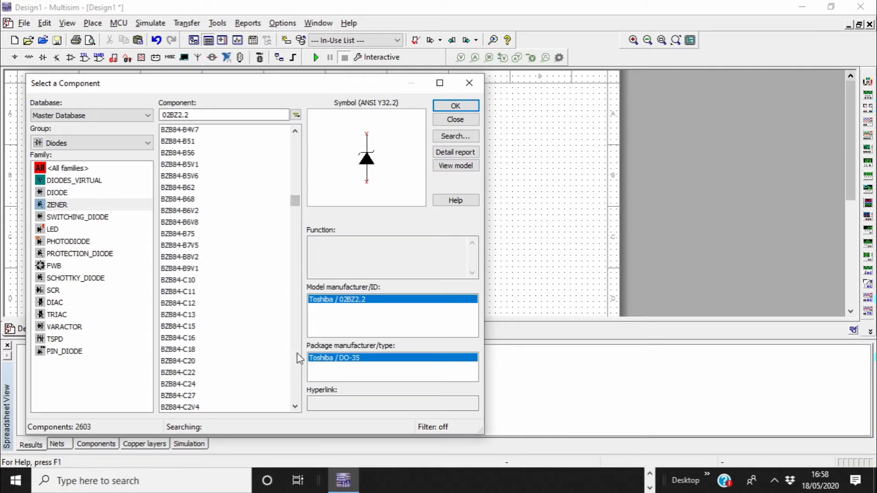
left_click(297, 356)
left_click(297, 354)
left_click(297, 355)
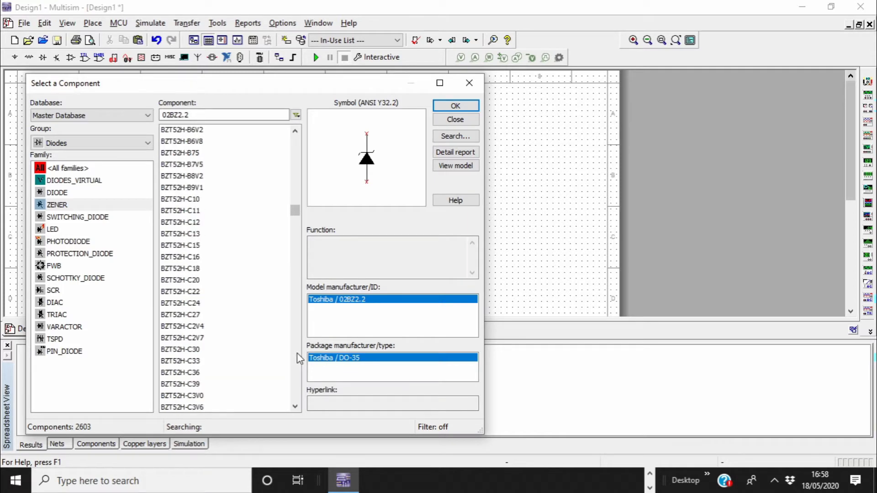
left_click(296, 280)
left_click(295, 196)
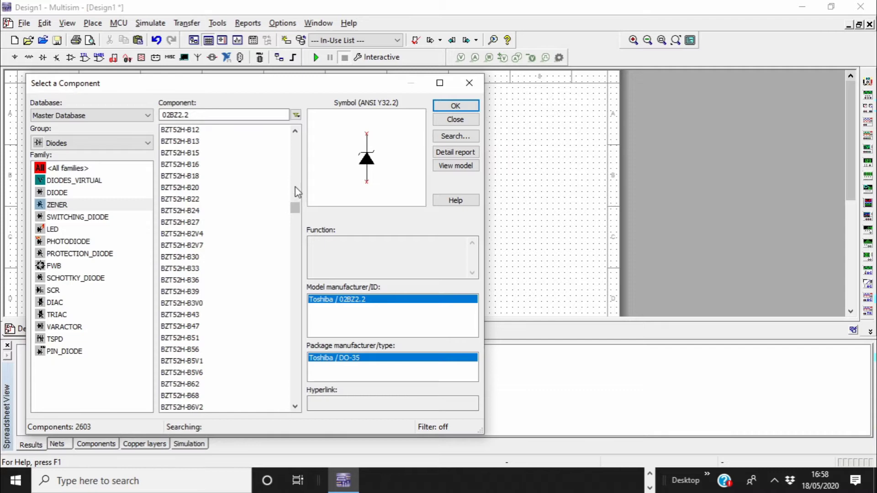
left_click(295, 187)
left_click(295, 185)
left_click(296, 185)
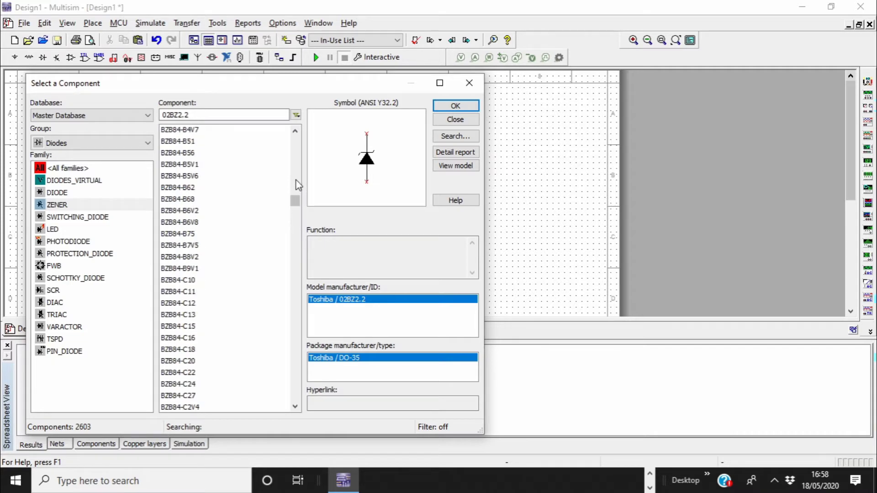
left_click(296, 181)
left_click(298, 184)
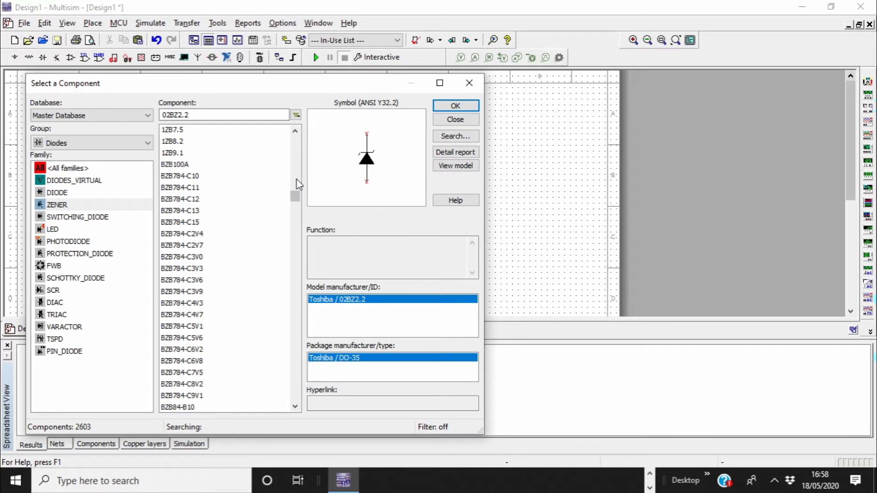
left_click(299, 184)
left_click(299, 184)
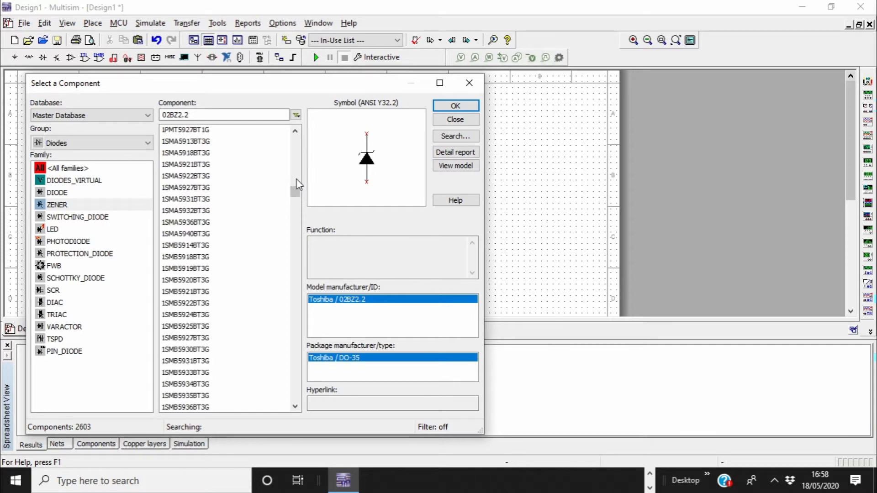
left_click(294, 234)
left_click(294, 234)
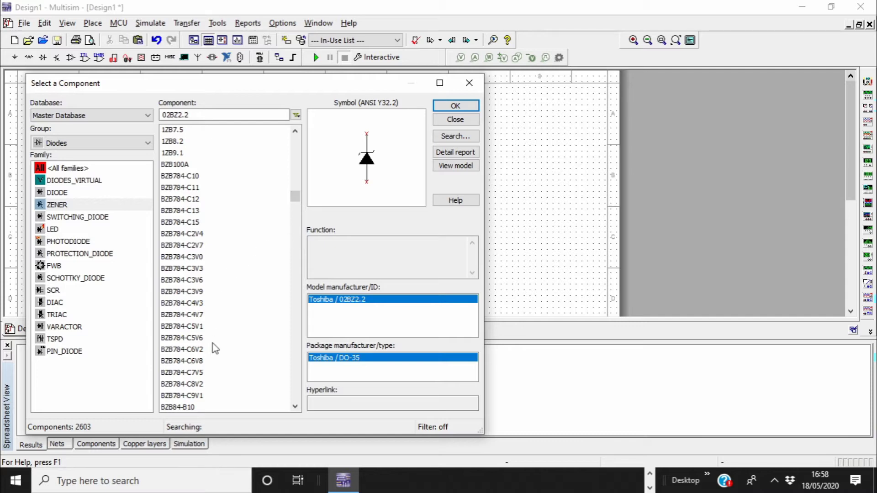
left_click(294, 348)
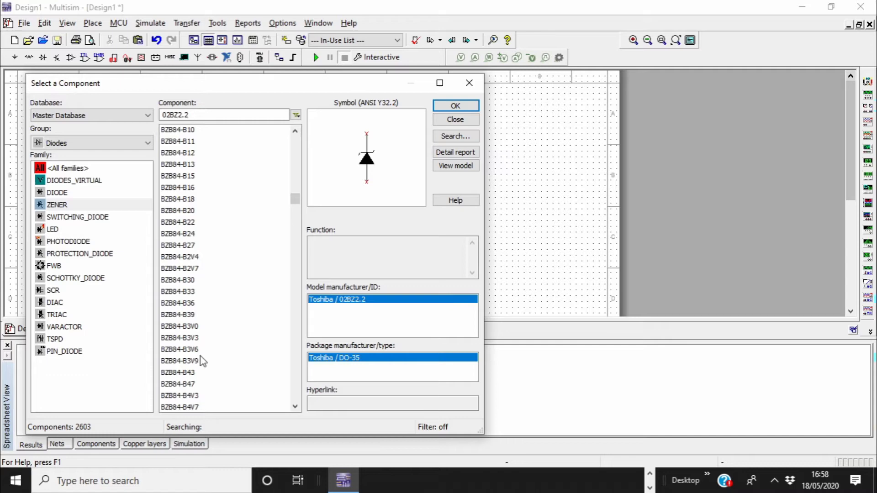
scroll(294, 406, "down", 2)
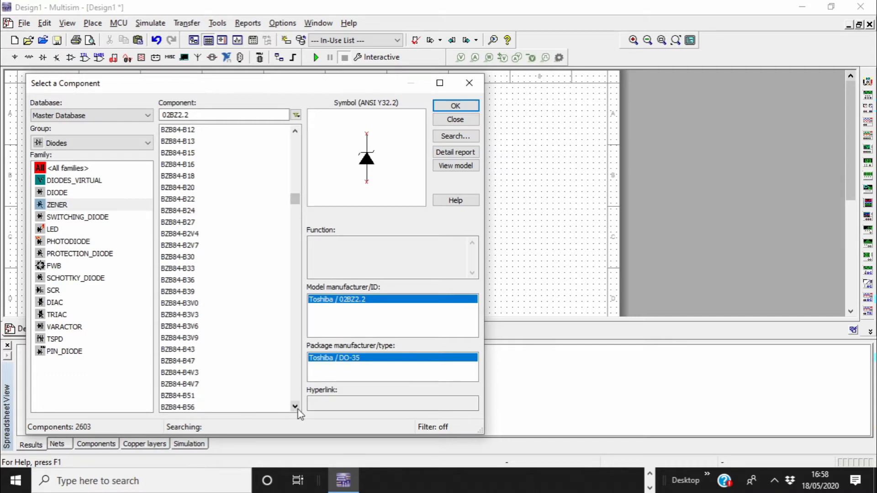
scroll(298, 412, "down", 4)
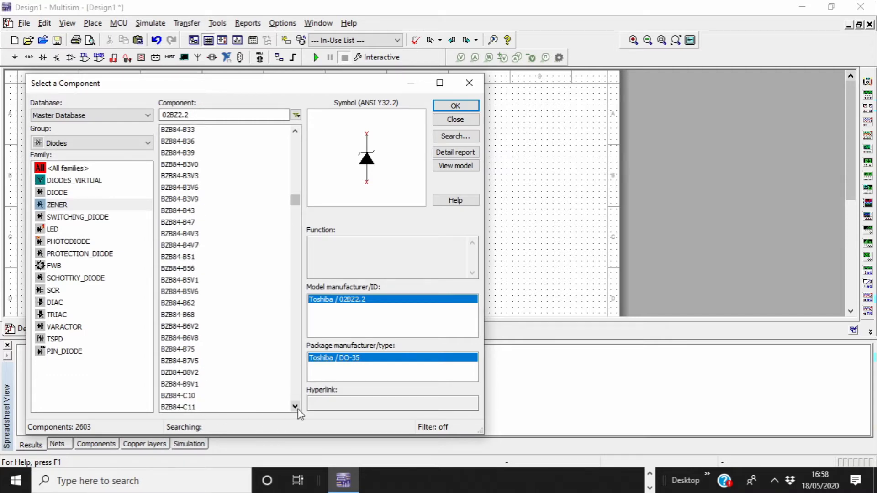
scroll(298, 412, "down", 3)
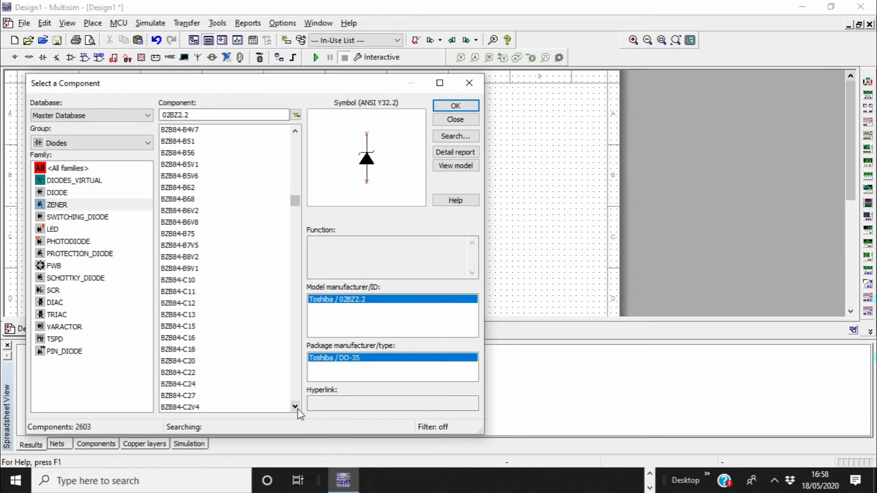
scroll(298, 412, "down", 2)
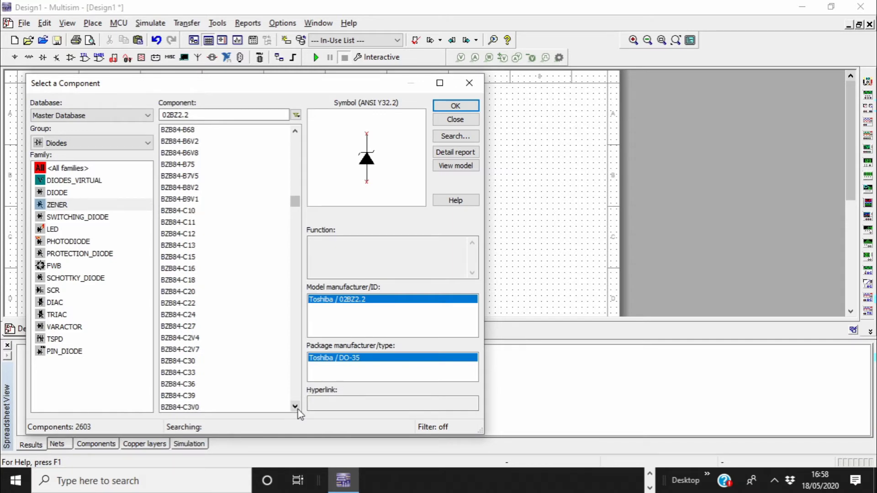
left_click(296, 187)
left_click(296, 179)
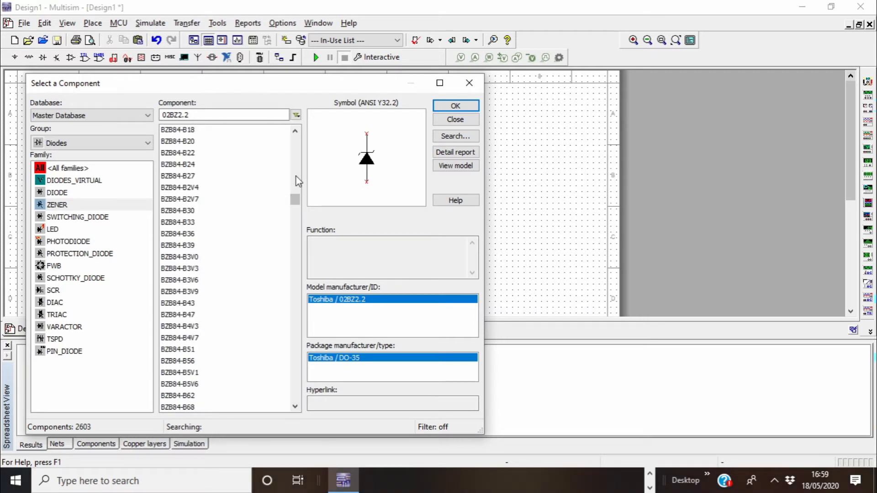
left_click(296, 181)
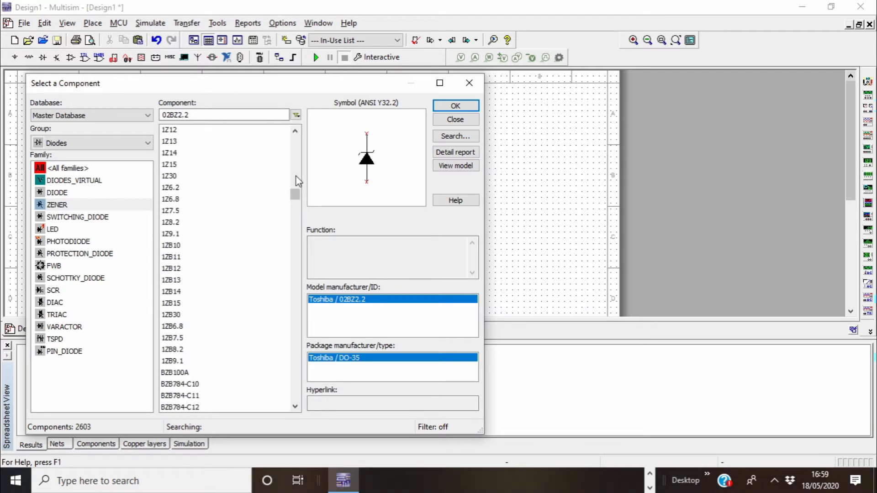
left_click(299, 233)
left_click(300, 242)
left_click(300, 245)
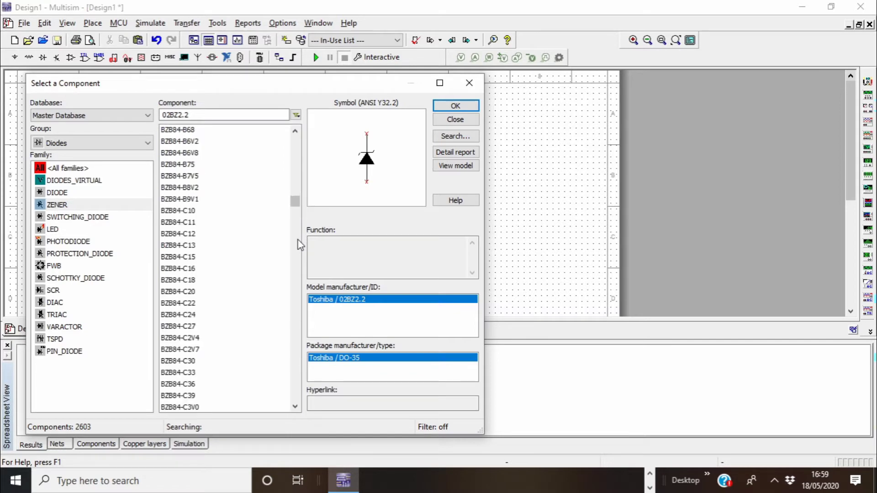
left_click(300, 244)
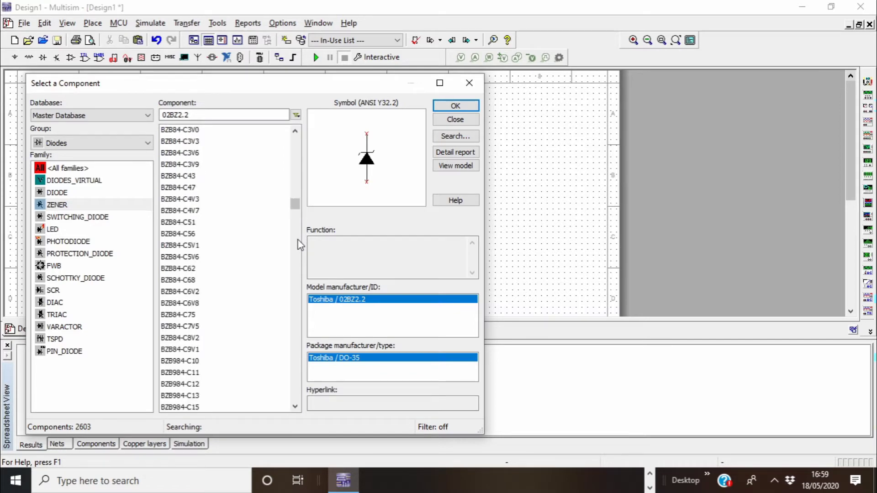
left_click(300, 244)
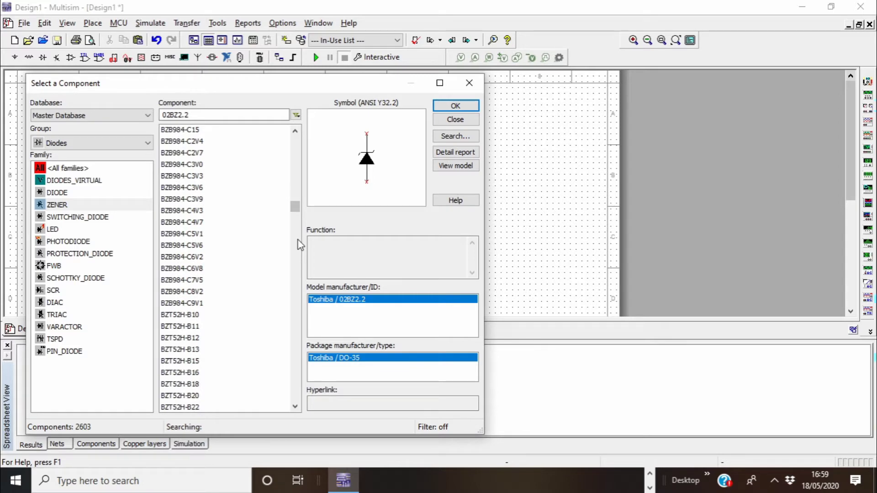
left_click(300, 244)
left_click(299, 244)
left_click(300, 244)
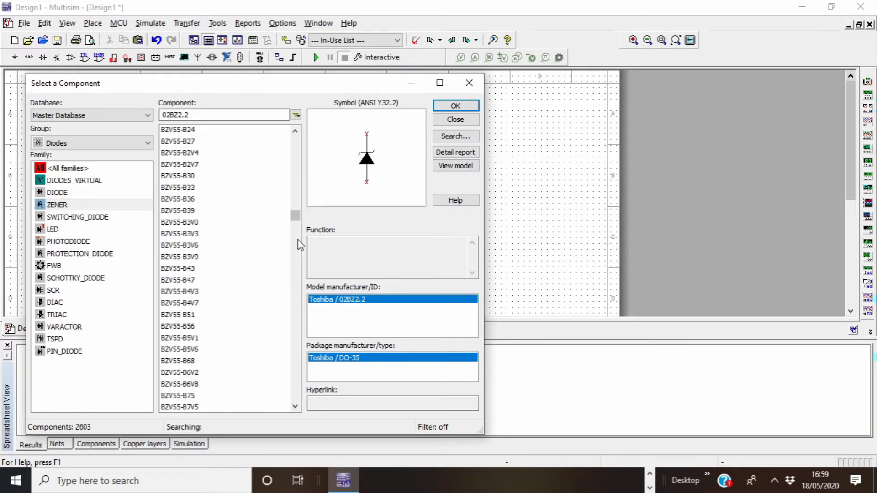
left_click(300, 245)
left_click(300, 244)
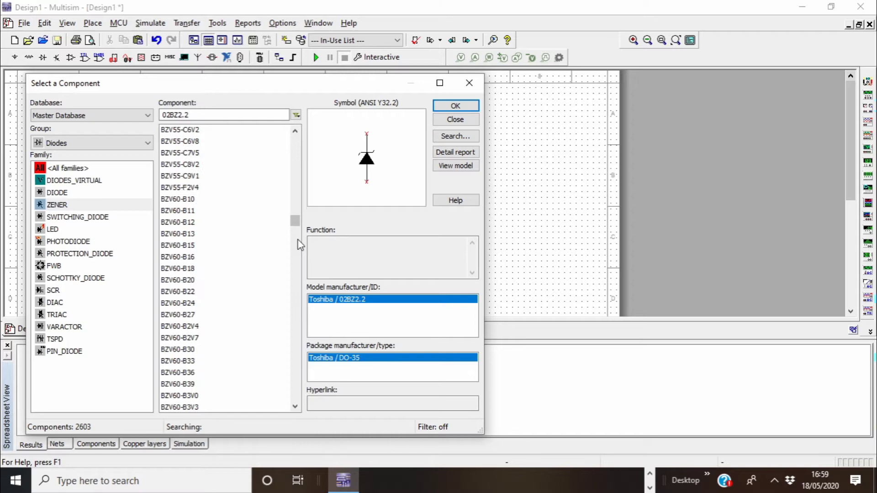
left_click(298, 240)
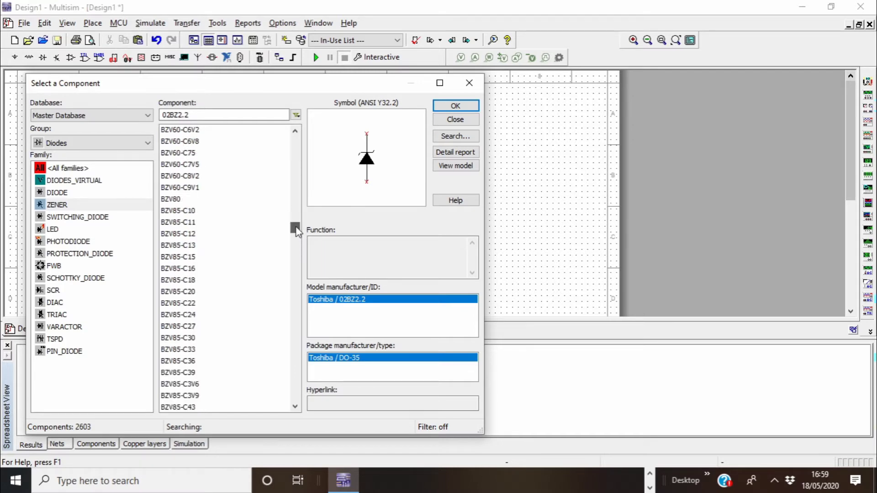
left_click(296, 240)
left_click_drag(296, 242, 293, 284)
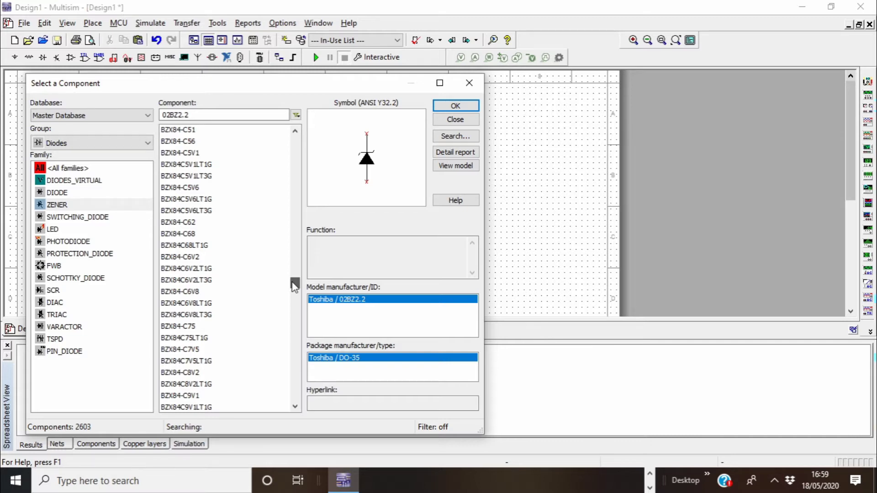
left_click_drag(295, 283, 294, 259)
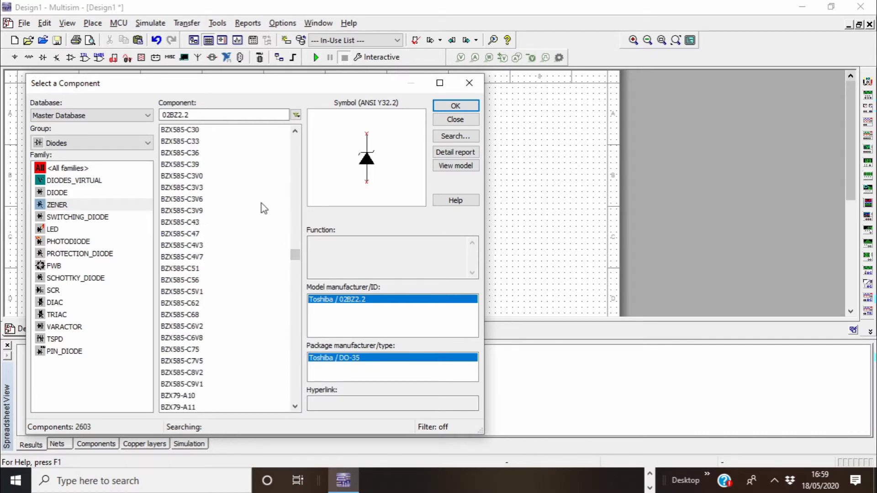
left_click_drag(297, 258, 296, 254)
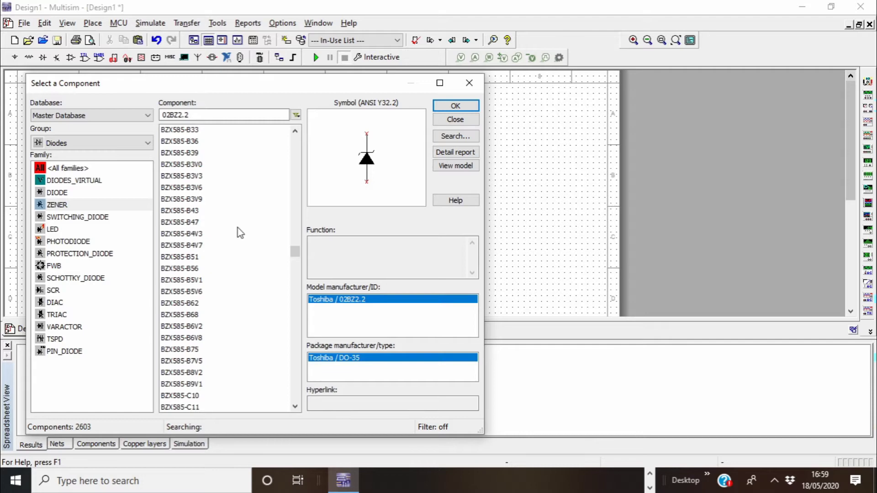
left_click_drag(294, 251, 294, 249)
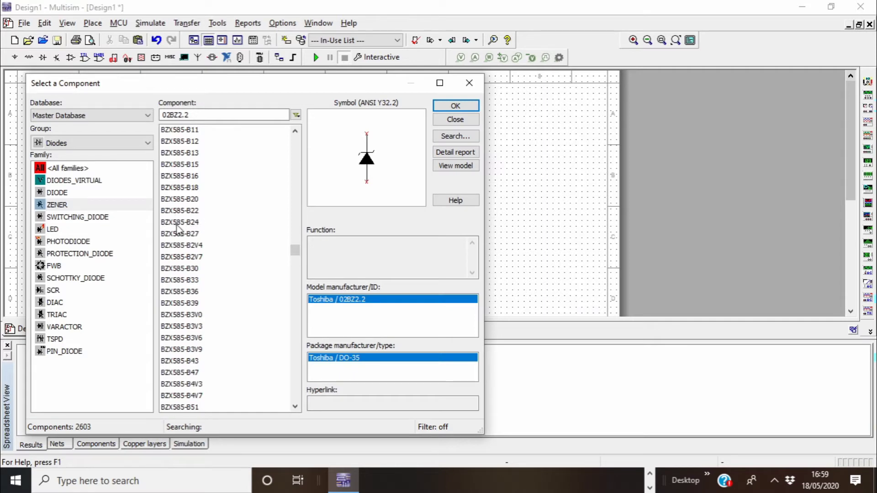
Place a BZX585-B24 Zener diode D2 right of C1 and close the picker
left_click(196, 224)
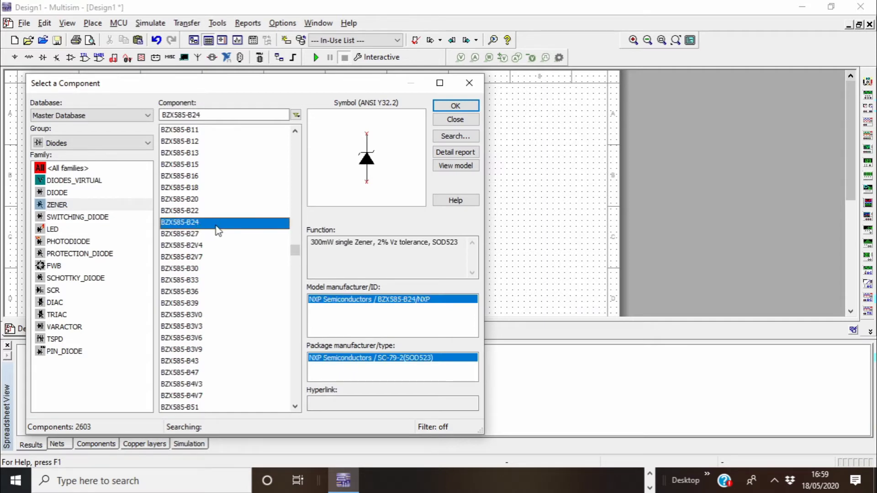
left_click(456, 105)
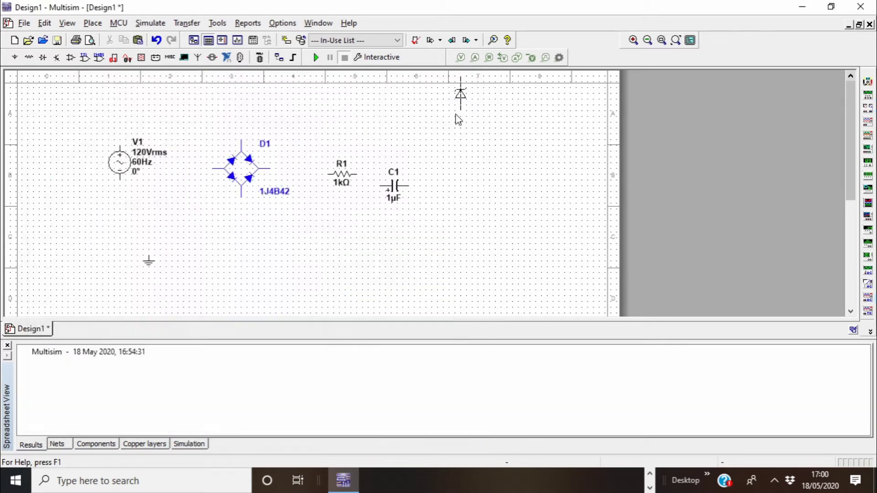
left_click(436, 173)
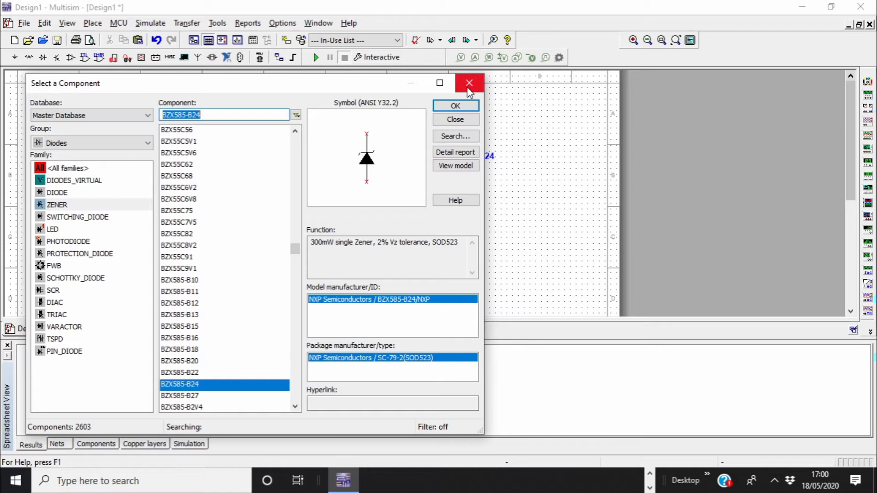
left_click(467, 85)
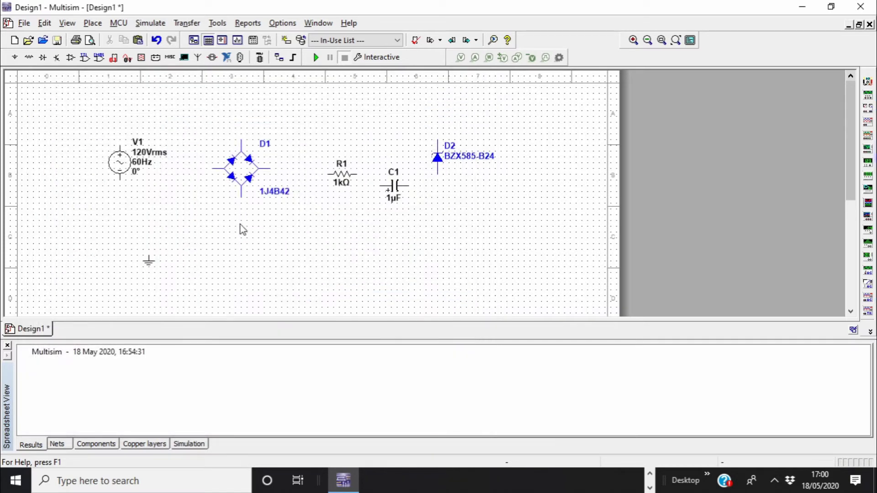
Shift V1, ground, bridge D1, R1 and C1 left into a tighter row
left_click_drag(119, 162, 73, 162)
left_click_drag(148, 261, 114, 262)
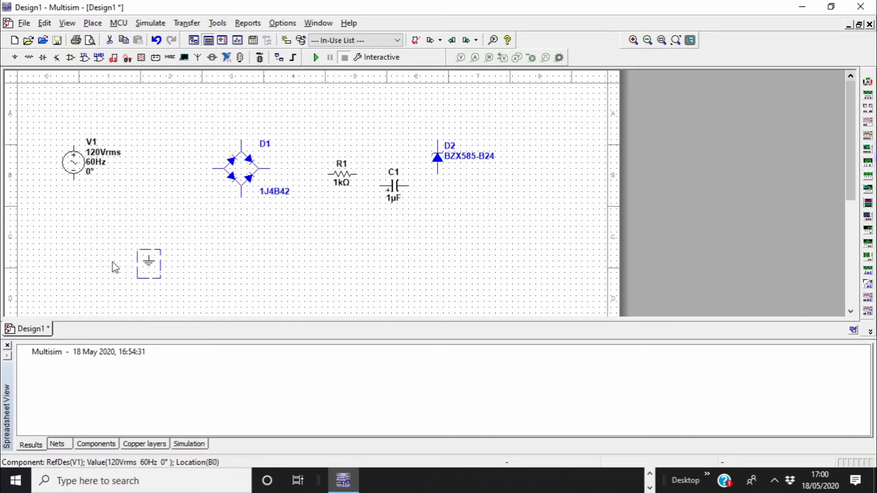
left_click_drag(232, 192, 156, 191)
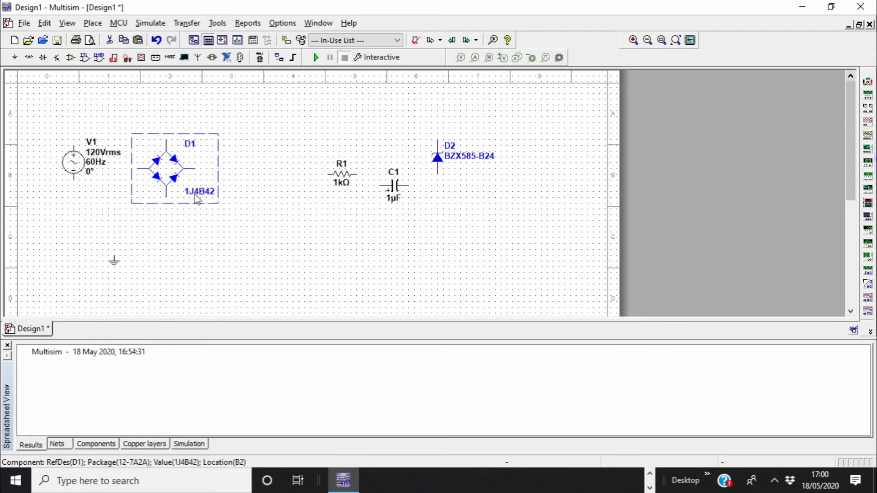
left_click_drag(347, 189, 274, 184)
left_click_drag(389, 192, 348, 192)
Rotate R1 90° clockwise to stand vertically and nudge it up and left
right_click(275, 187)
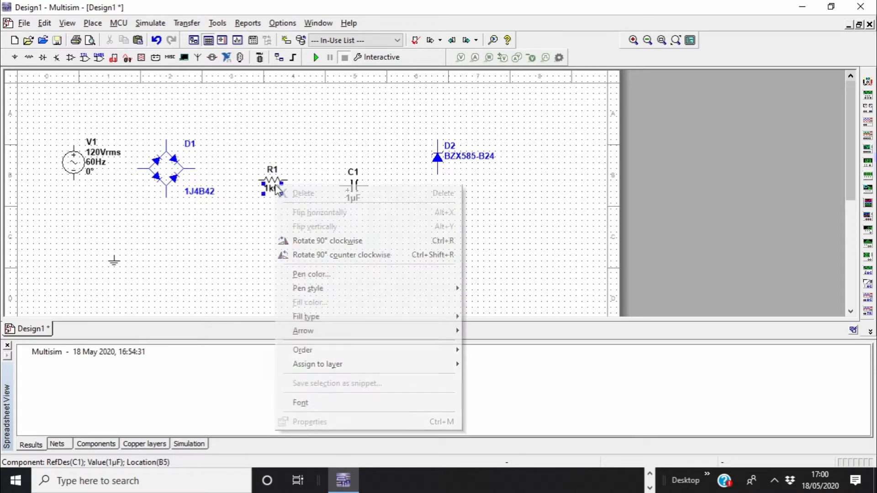
left_click(270, 185)
right_click(270, 184)
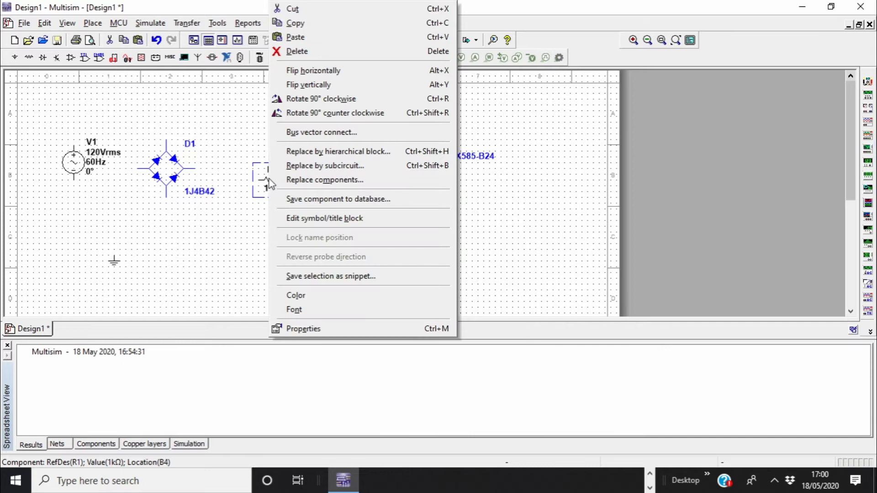
left_click(273, 103)
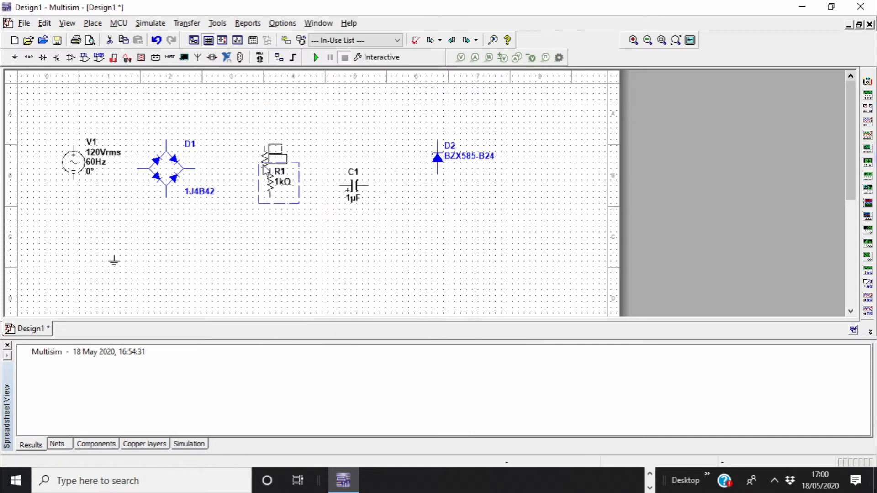
mouse_move(263, 168)
left_mouse_down()
mouse_move(258, 145)
mouse_move(261, 179)
left_mouse_up()
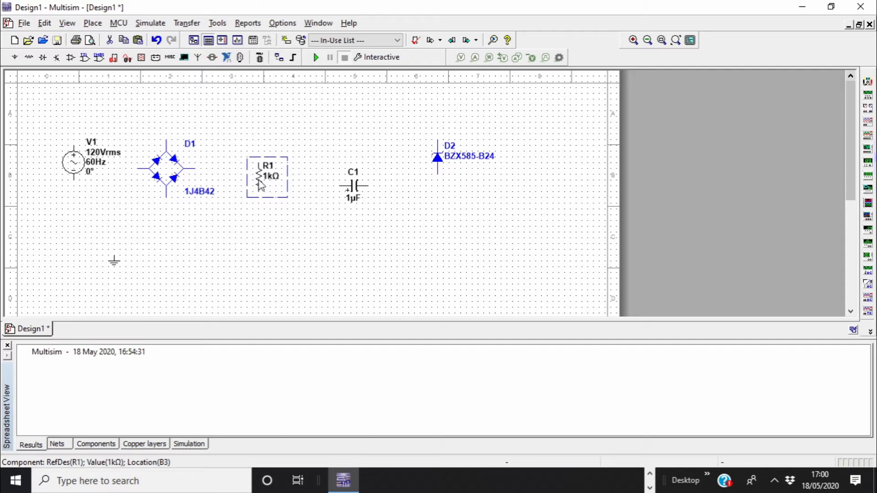
Rotate R1 again so it stands vertically between D1 and C1
right_click(261, 184)
left_click(280, 112)
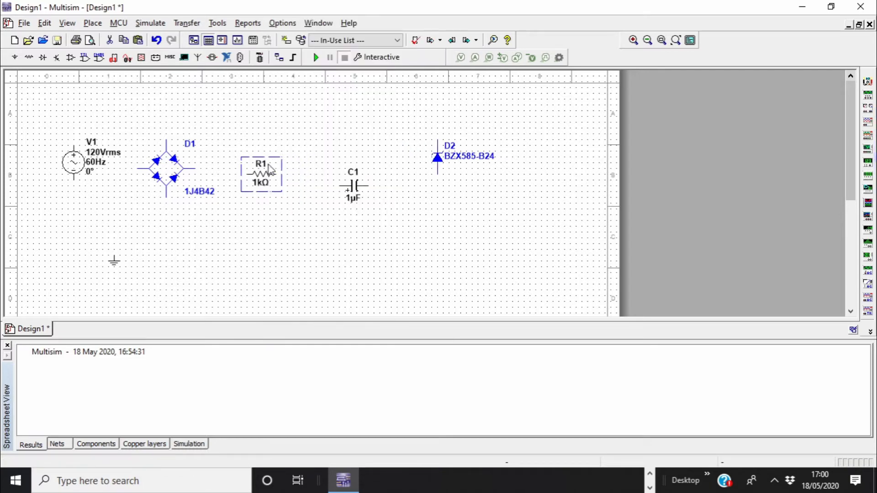
right_click(260, 177)
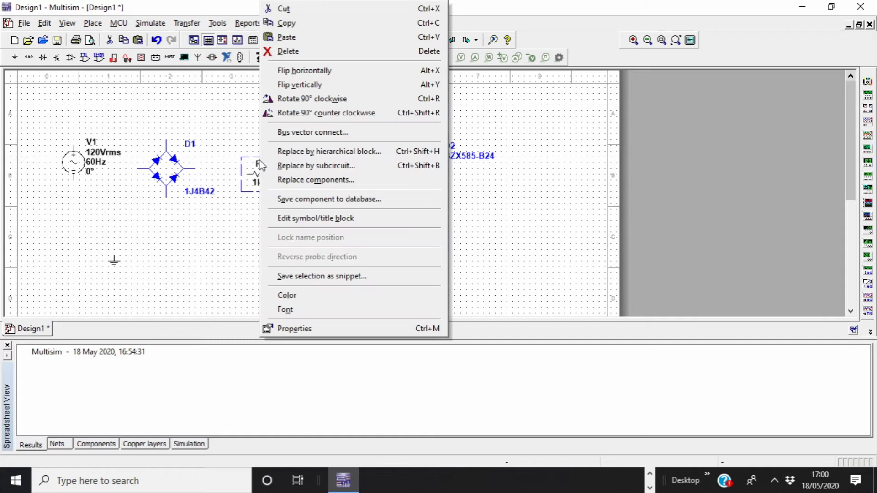
left_click(255, 177)
right_click(254, 174)
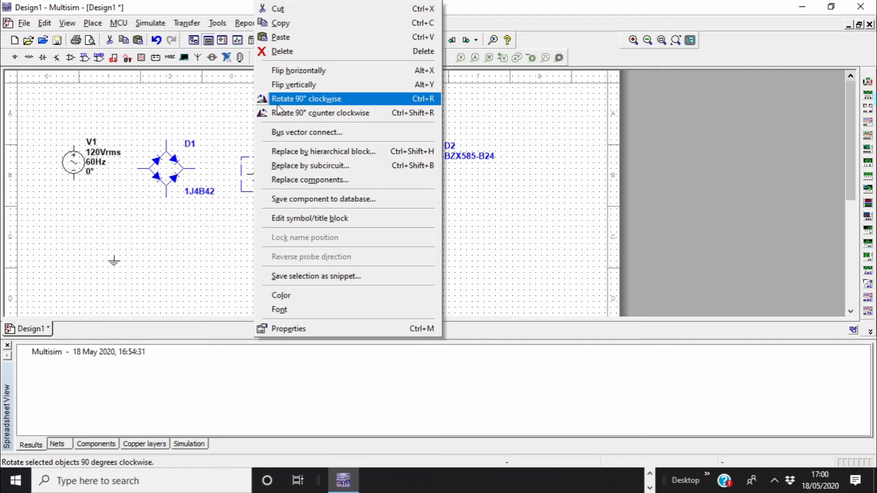
left_click(291, 104)
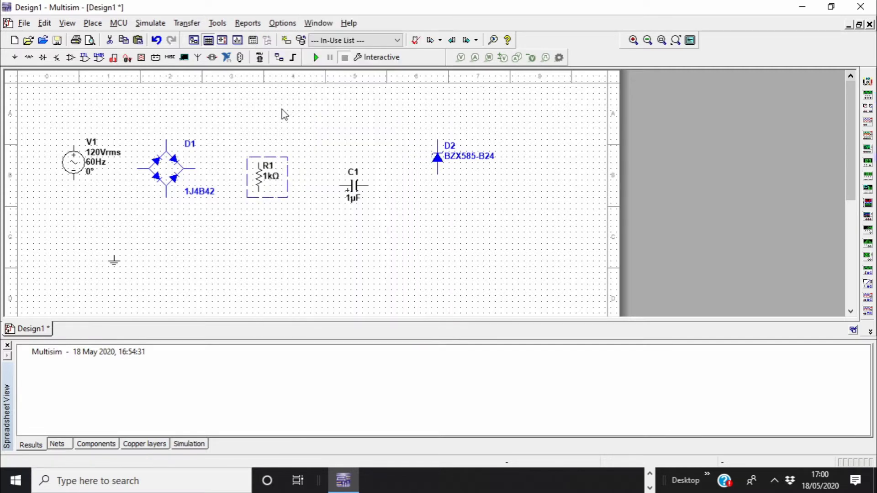
Rotate C1 90° clockwise and move it left beside R1
left_click(361, 195)
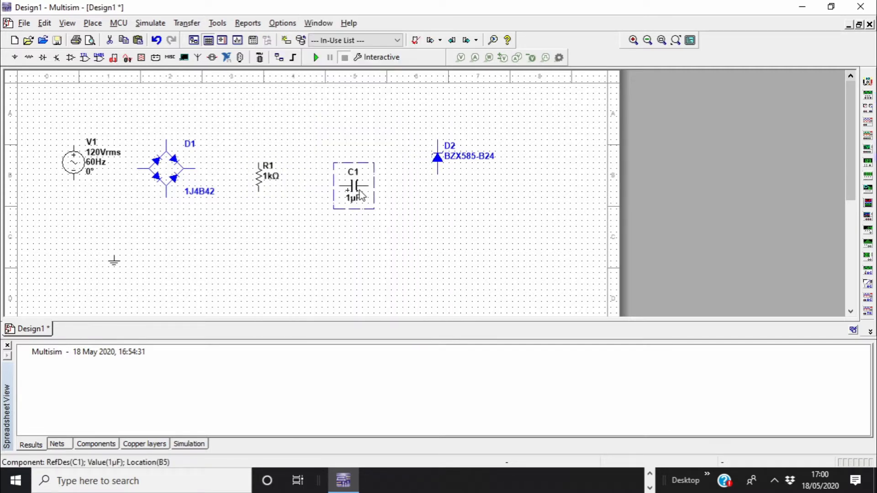
right_click(361, 195)
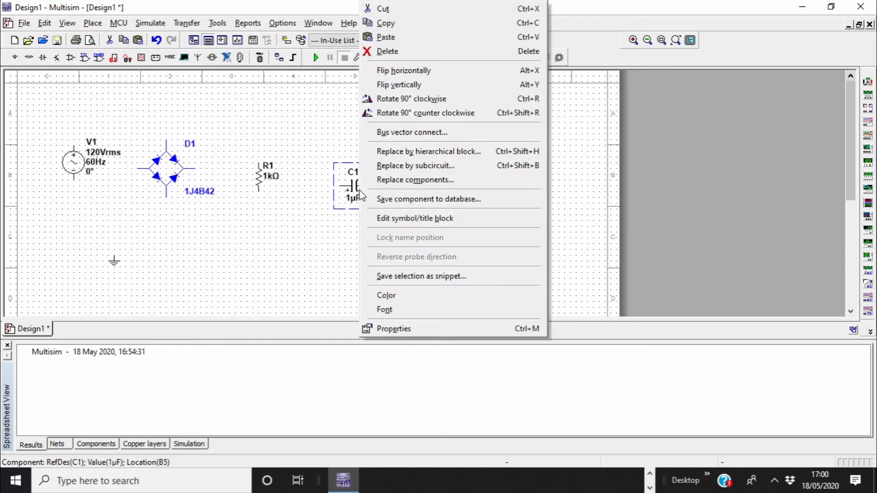
left_click(377, 106)
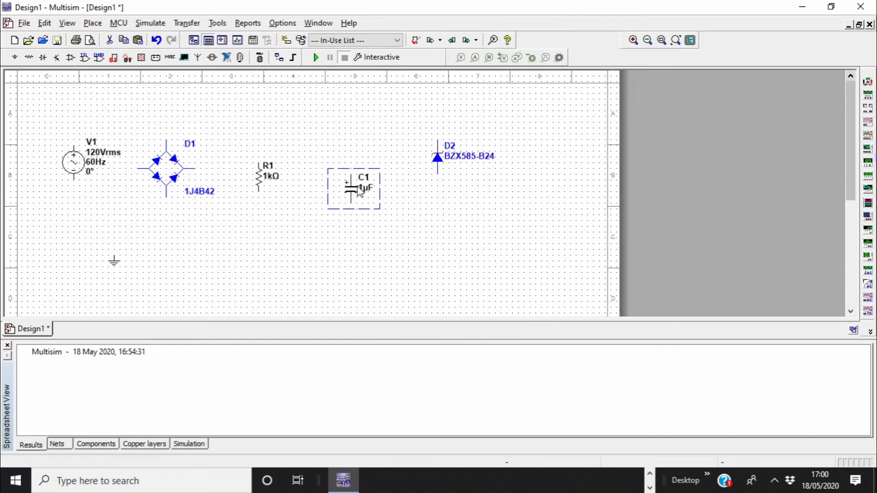
left_click_drag(358, 187, 330, 176)
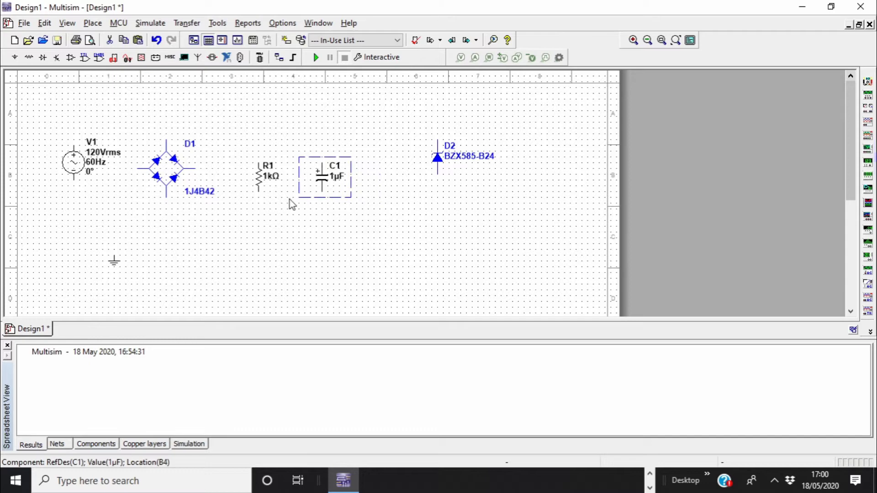
Move Zener D2 next to C1 and place oscilloscope XSC1 above it
left_click(437, 163)
left_click_drag(437, 163, 367, 191)
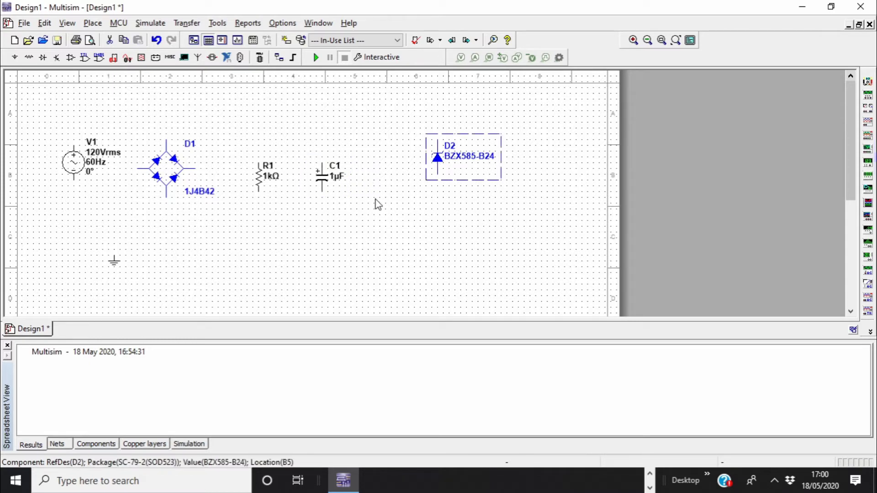
left_click(867, 128)
left_click(436, 147)
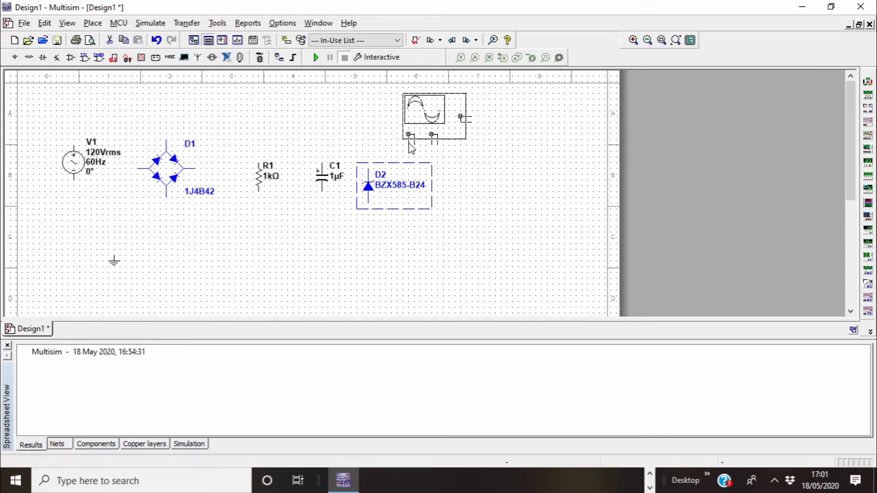
left_click(410, 142)
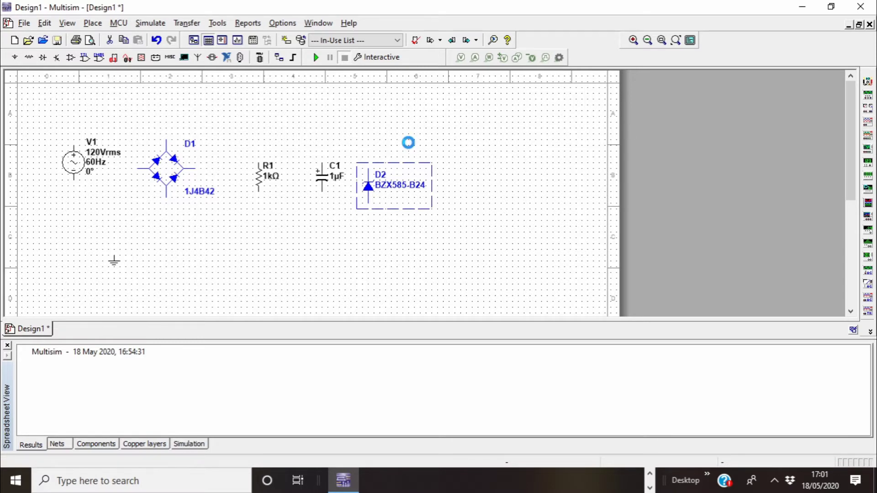
Close the Spreadsheet View pane so the schematic fills the window
left_click(8, 346)
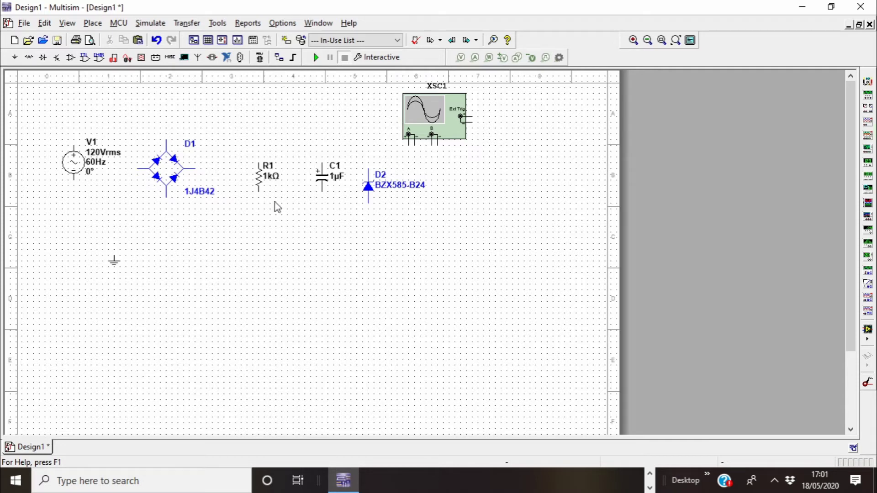
Wire bridge D1's right and left terminals to R1's top and bottom ends
left_click(195, 168)
left_click(224, 139)
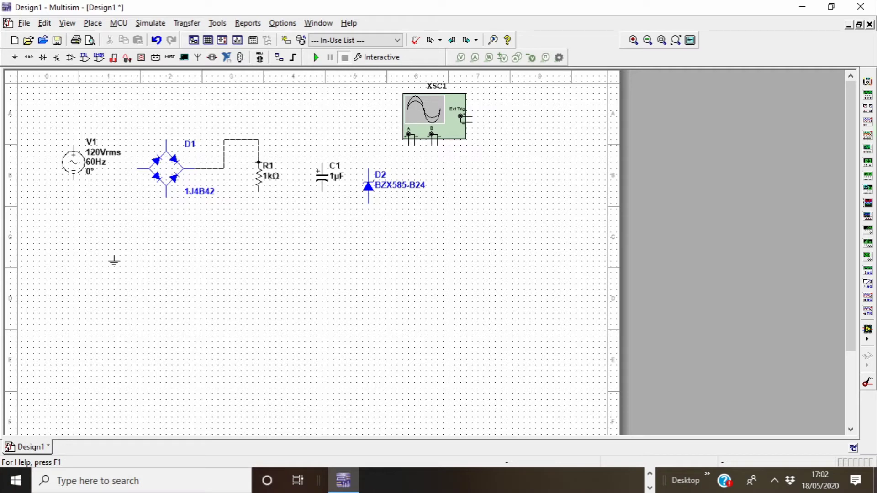
left_click(259, 162)
left_click(139, 168)
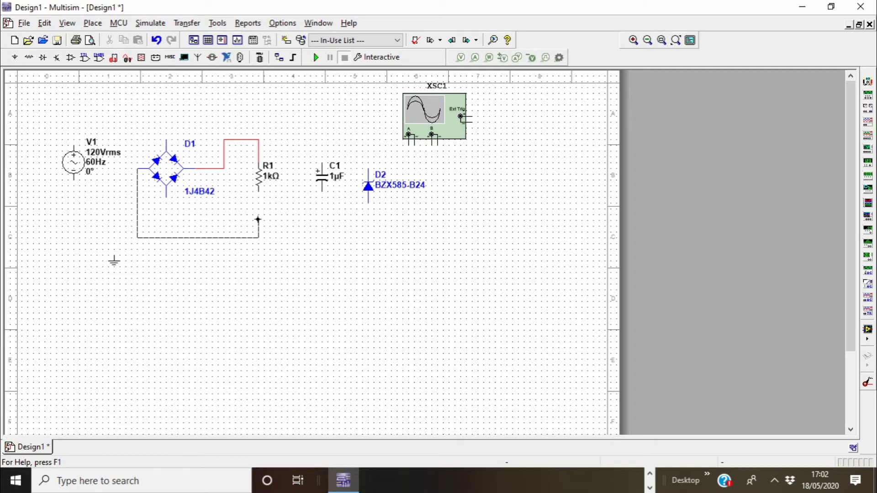
left_click(259, 192)
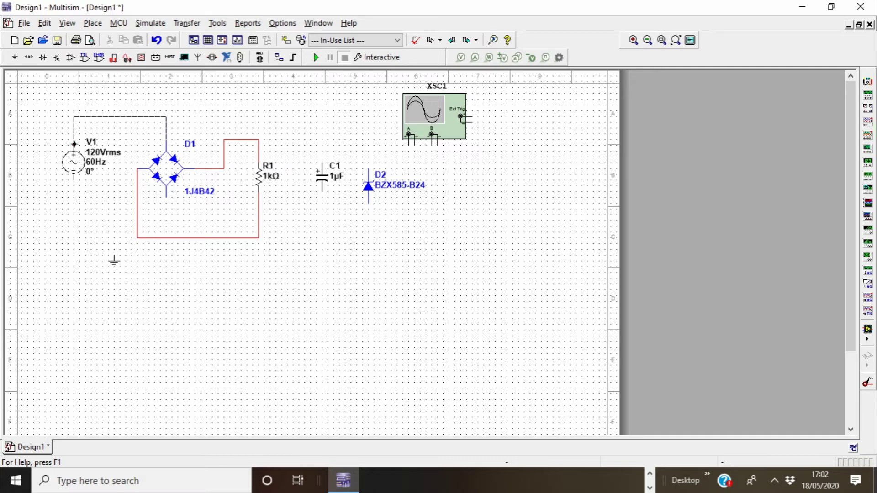
Wire D1's top and bottom terminals to V1, and connect ground to the bottom wire
left_click(73, 143)
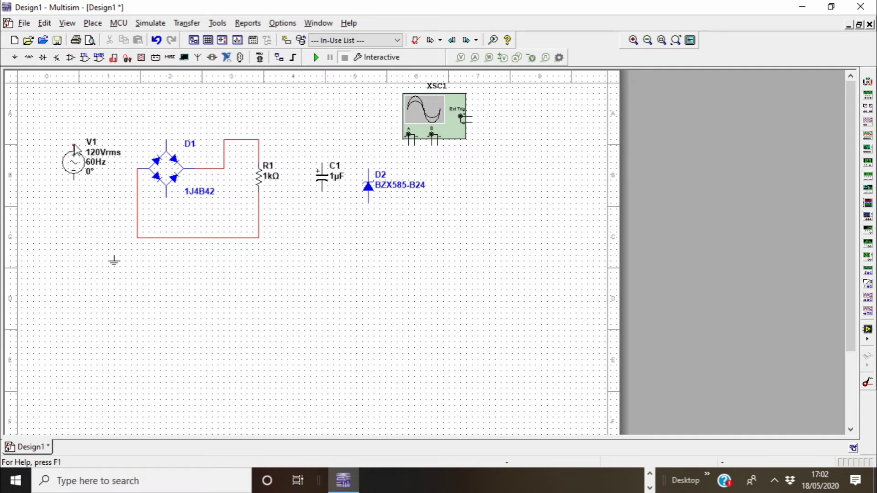
left_click(167, 207)
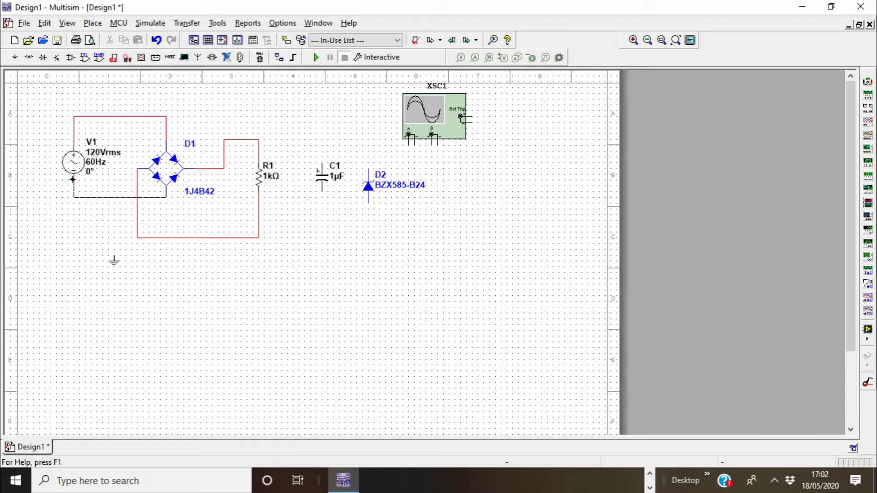
left_click(73, 179)
left_click_drag(114, 263, 96, 247)
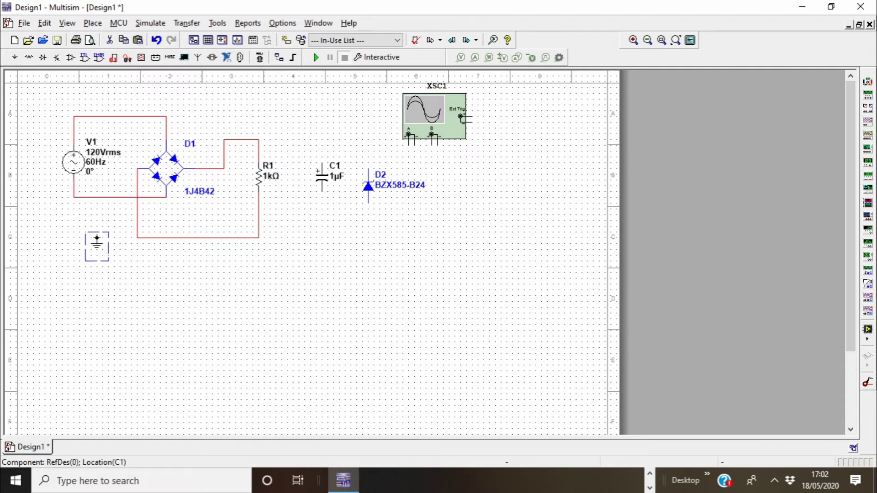
left_click(97, 238)
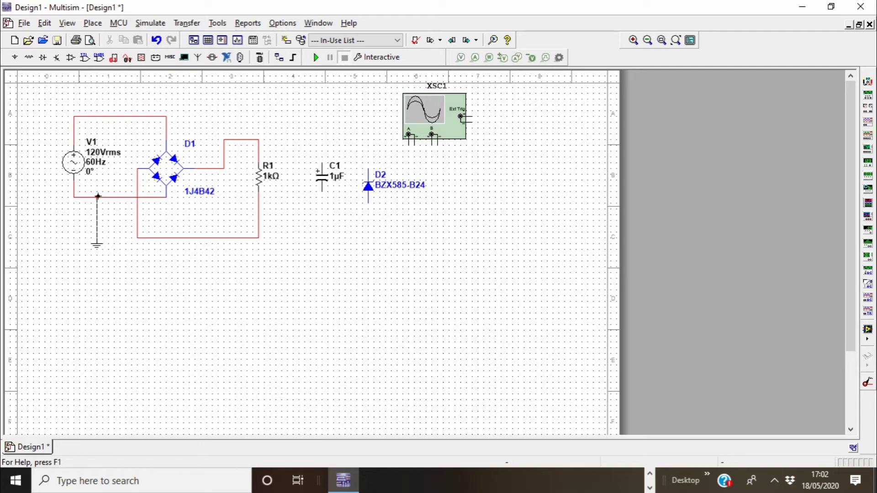
left_click(97, 197)
Give source V1 a voltage of 24 Vrms and a frequency of 50 Hz
left_click(95, 154)
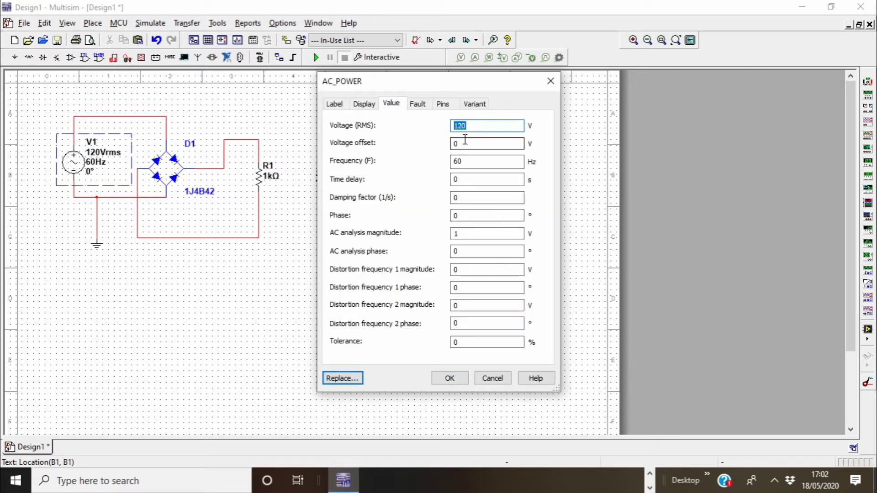
type("24")
left_click(457, 162)
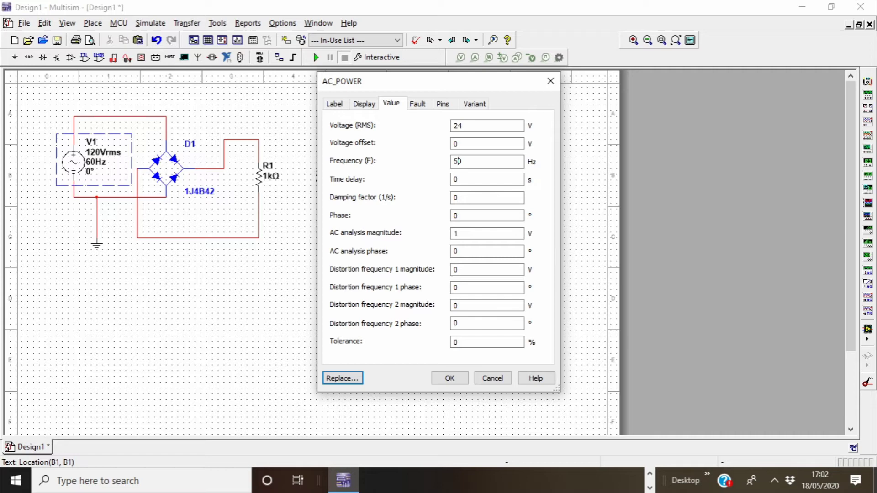
type("50")
key("Return")
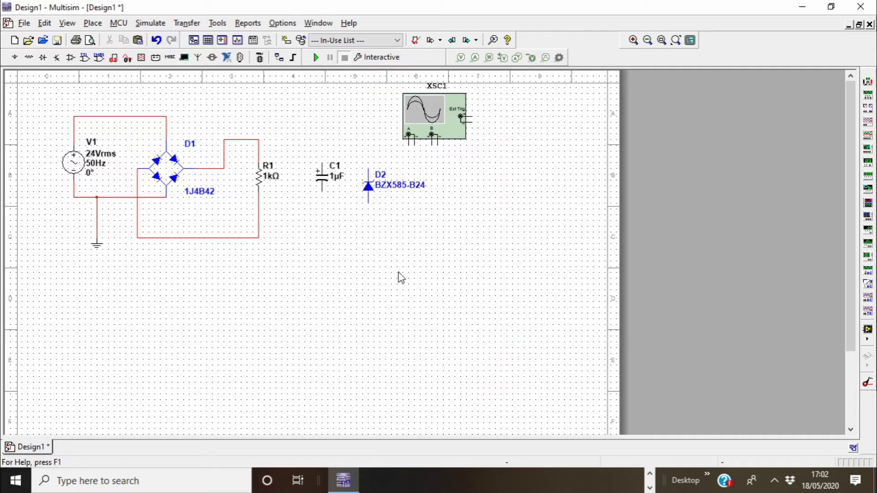
Nudge capacitor C1 down one grid step and move oscilloscope XSC1 left
left_click(324, 183)
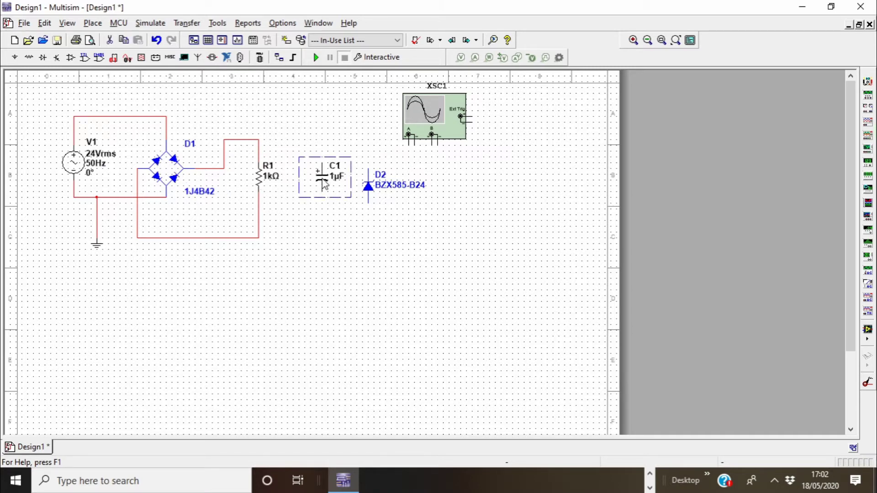
left_click_drag(324, 183, 324, 189)
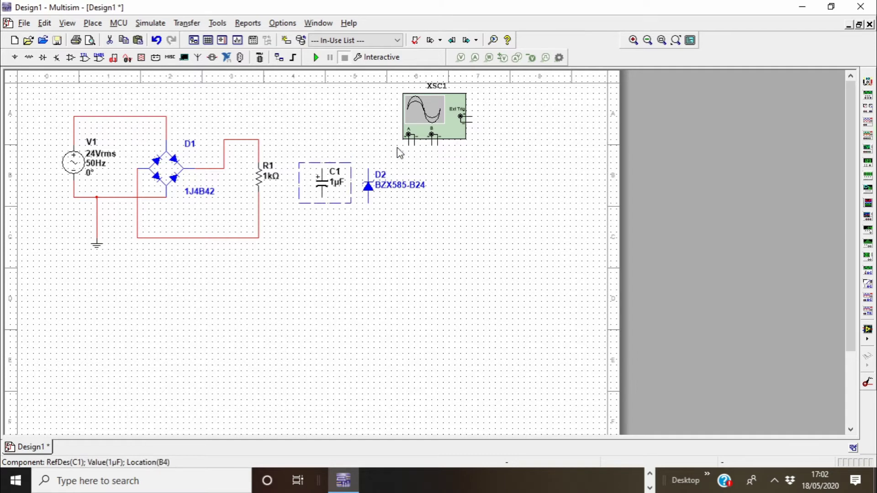
left_click_drag(415, 123, 366, 120)
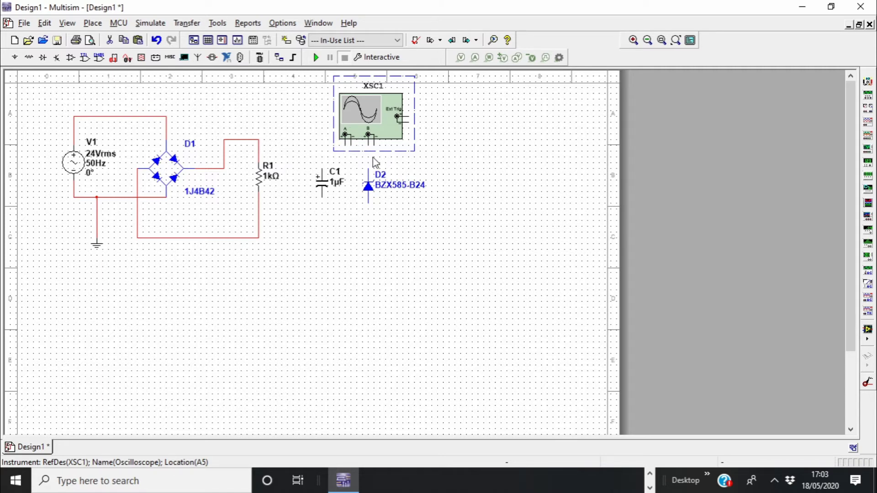
Wire oscilloscope channel A across V1, from its top wire to the ground junction
left_click(345, 143)
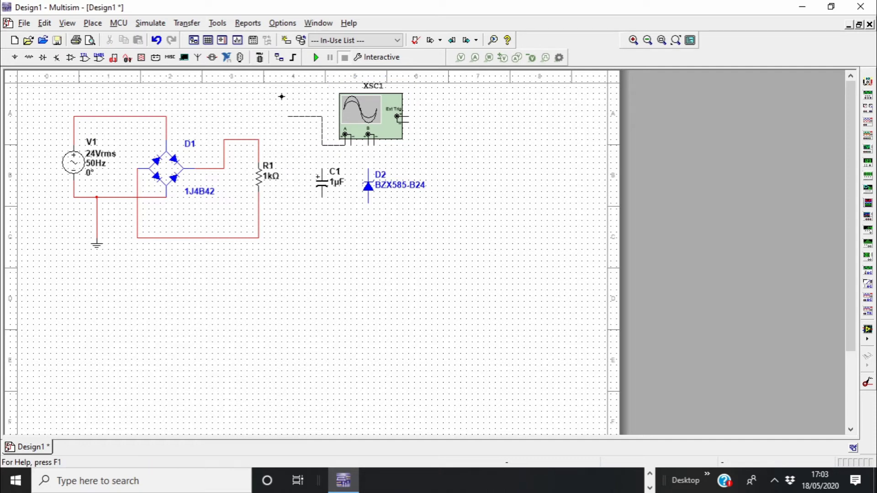
left_click(122, 114)
left_click(349, 143)
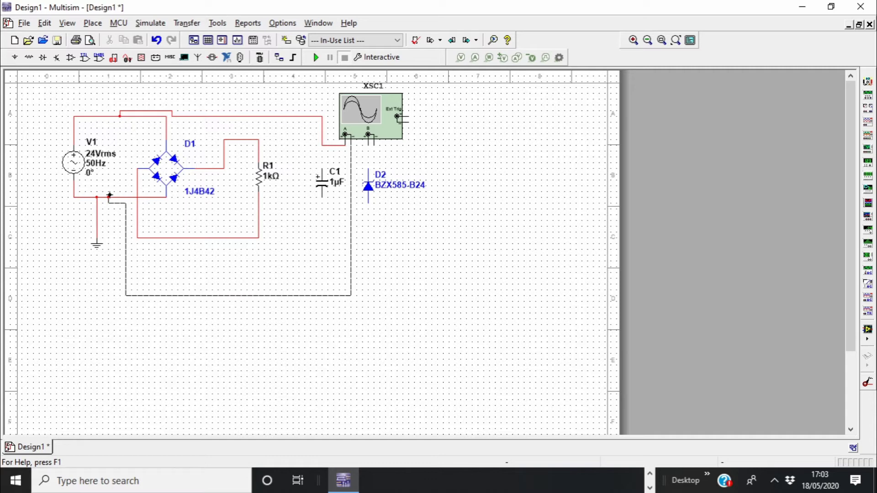
left_click(127, 198)
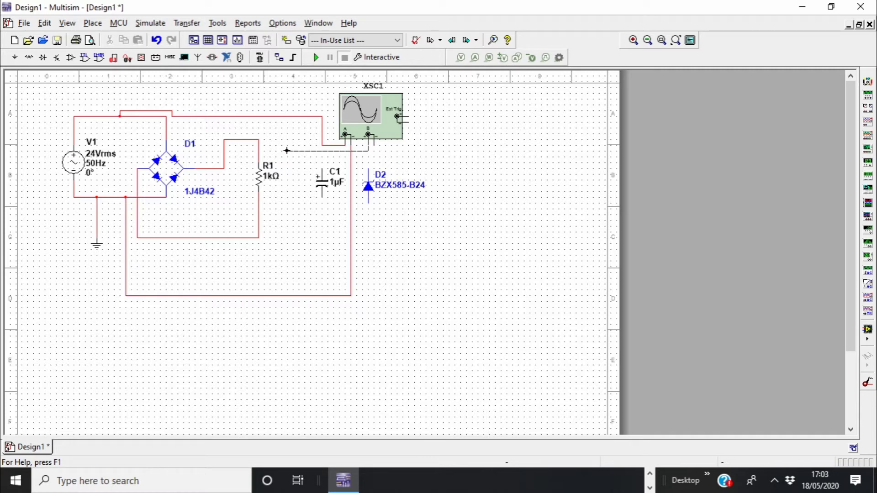
Wire channel B across R1's top and bottom junctions, then shift XSC1 right
left_click(258, 145)
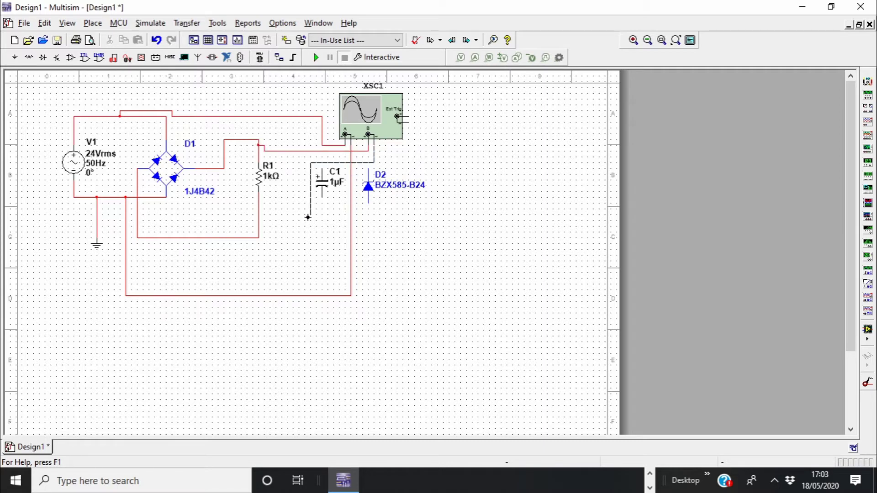
left_click(350, 151)
left_click(368, 135)
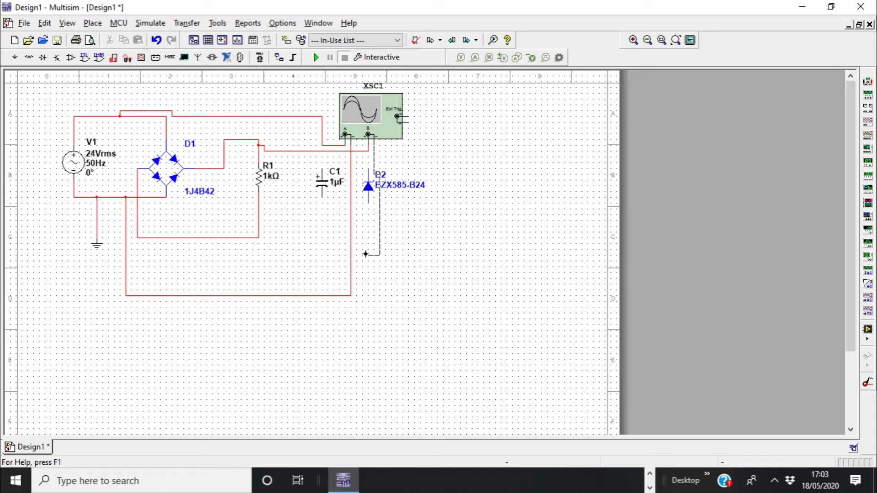
left_click(258, 236)
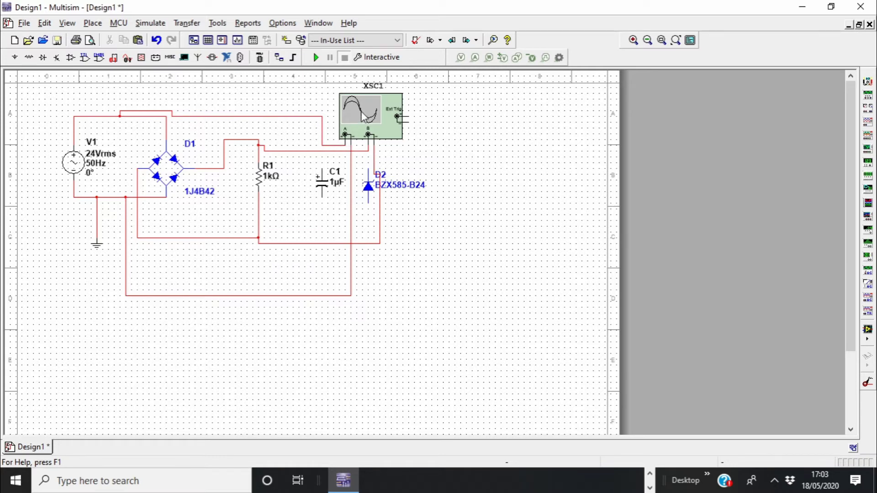
left_click_drag(362, 116, 397, 116)
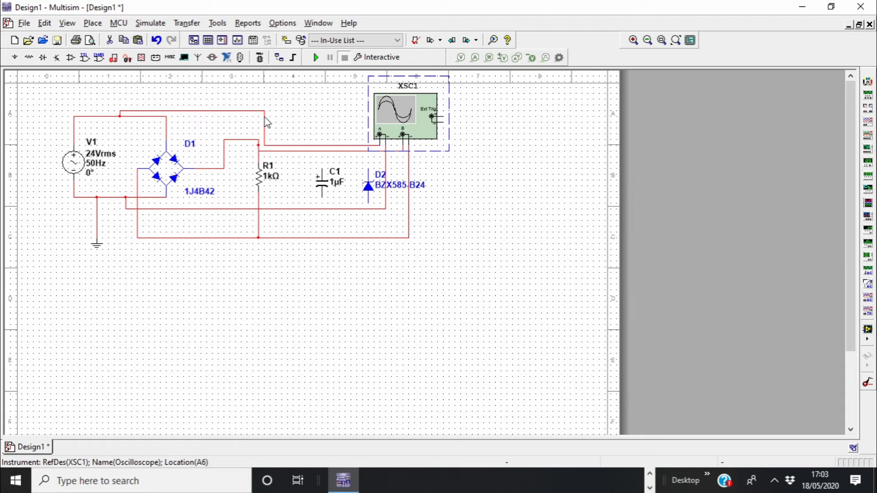
Shift the wire's vertical run right, then delete and redraw the R1-to-channel B wire
left_click(274, 145)
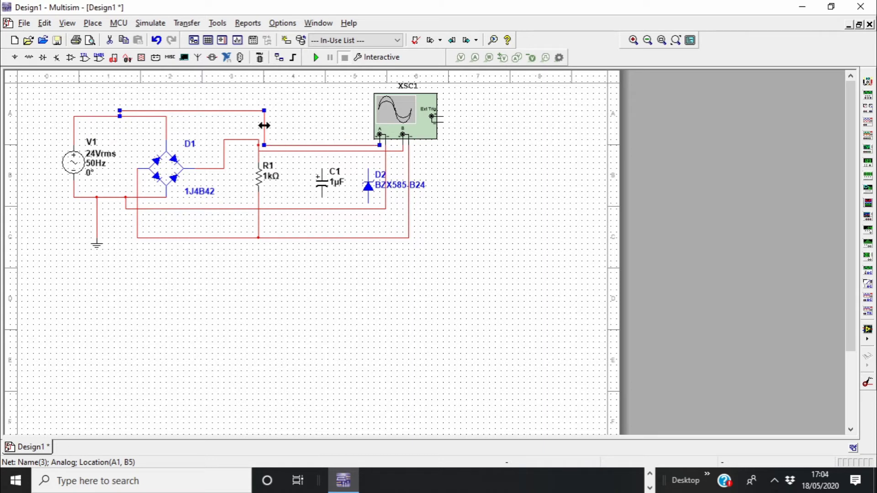
left_click_drag(264, 126, 292, 125)
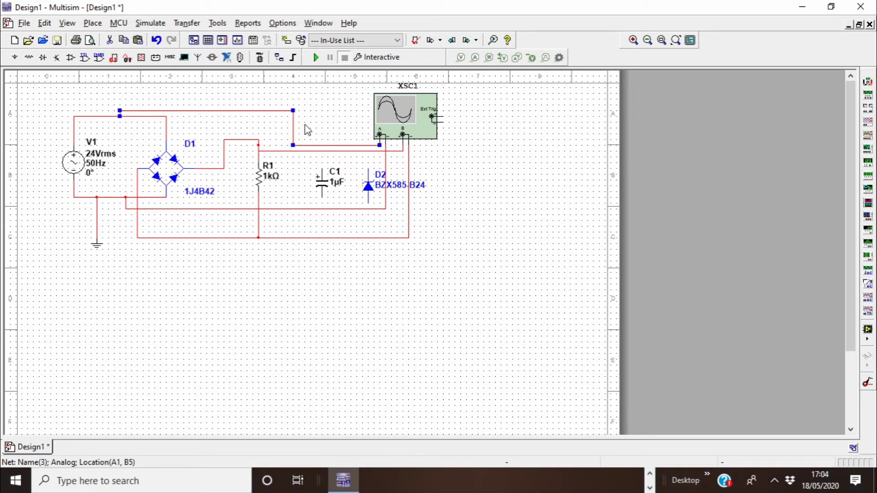
left_click(283, 151)
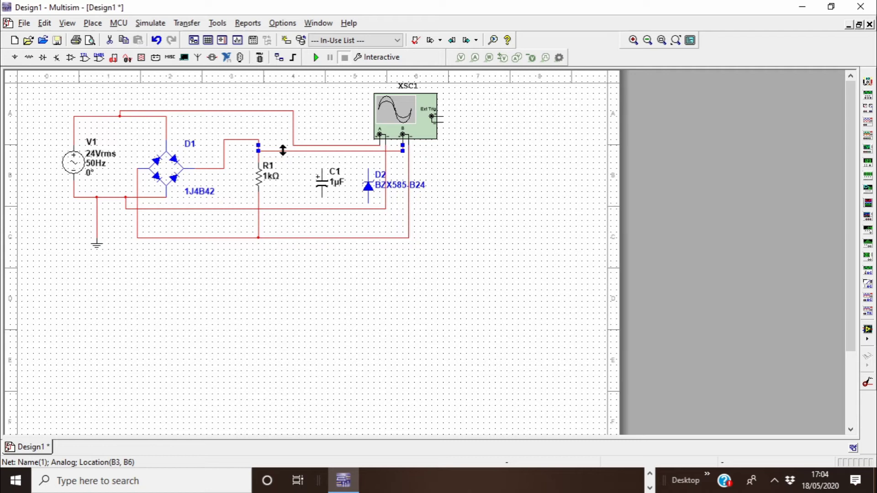
key("ctrl+x")
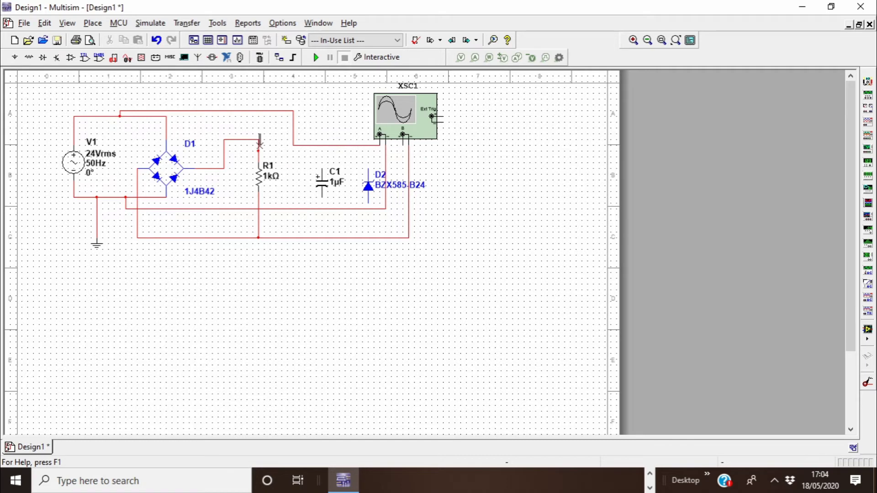
left_click(259, 151)
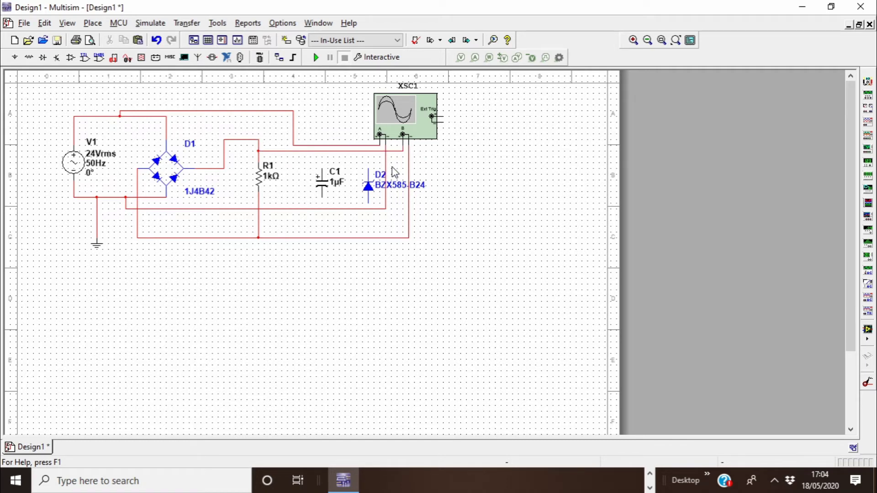
Set the R1-to-channel B wire's segment colour to blue
left_click(363, 151)
right_click(363, 152)
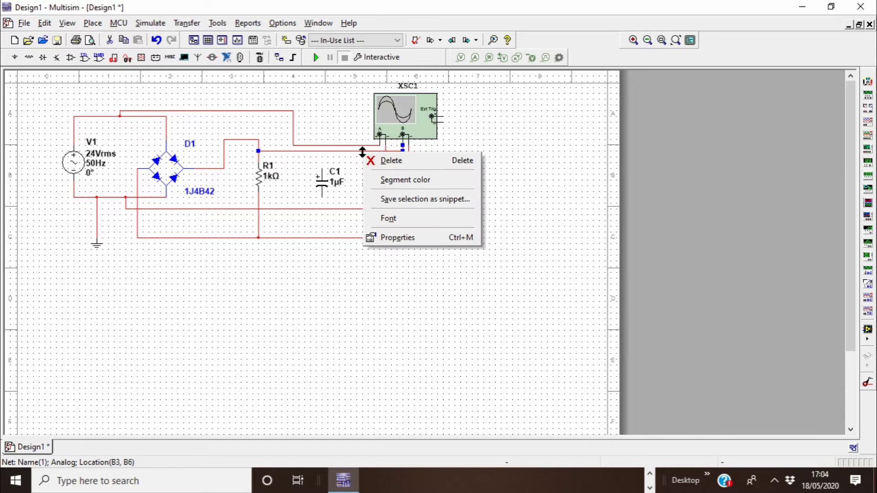
left_click(383, 181)
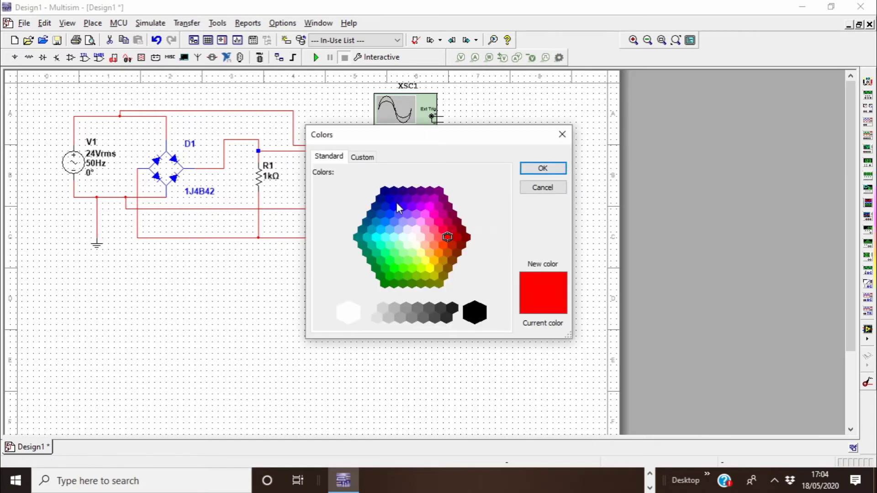
left_click(389, 205)
left_click(537, 170)
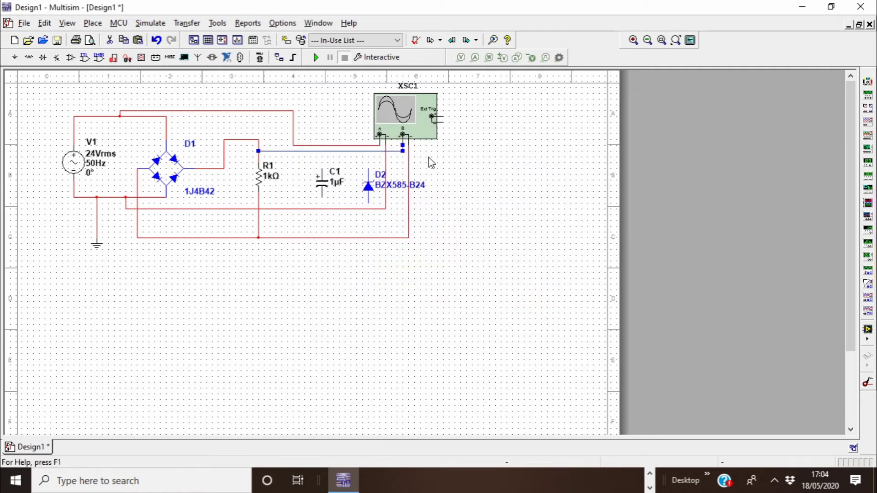
left_click(472, 155)
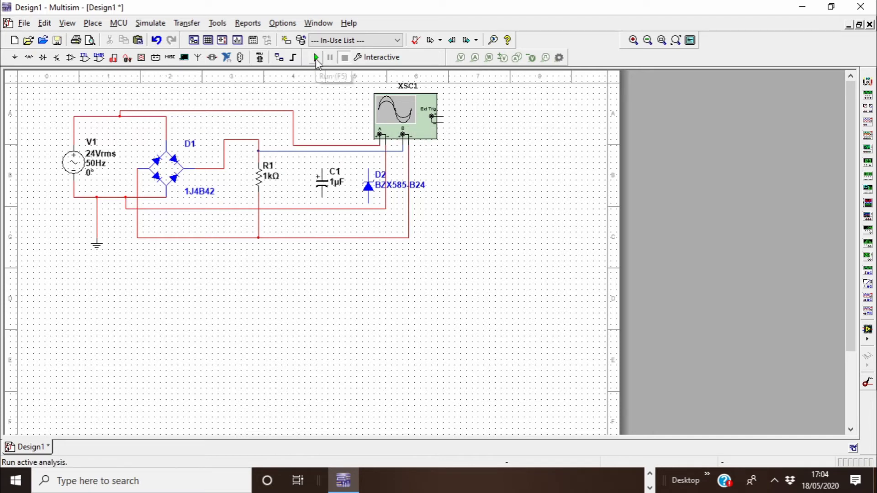
Open the XSC1 scope window beside the circuit and start the simulation
double_click(384, 109)
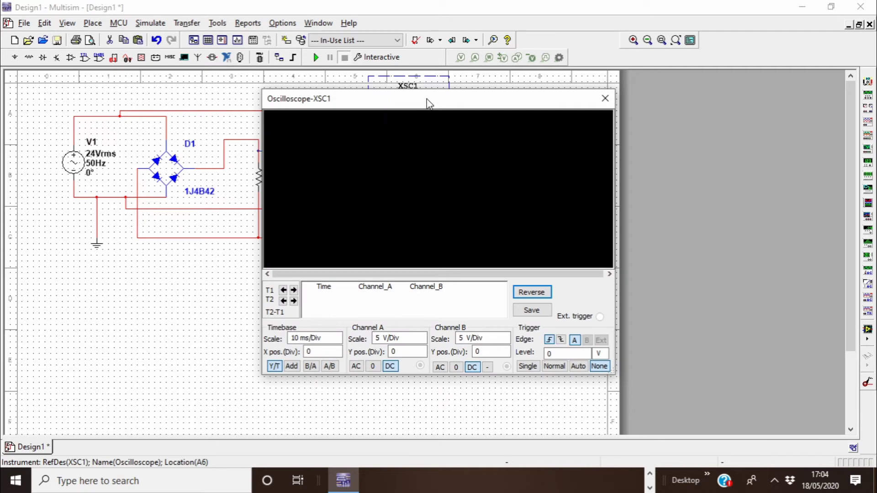
left_click_drag(425, 101, 617, 88)
left_click(315, 58)
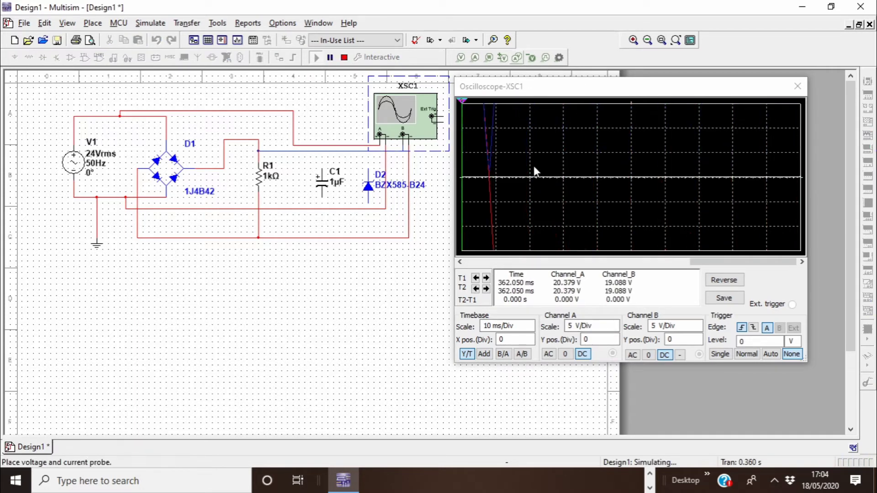
Set both Channel A and Channel B scales to 20 V/Div
left_click(578, 327)
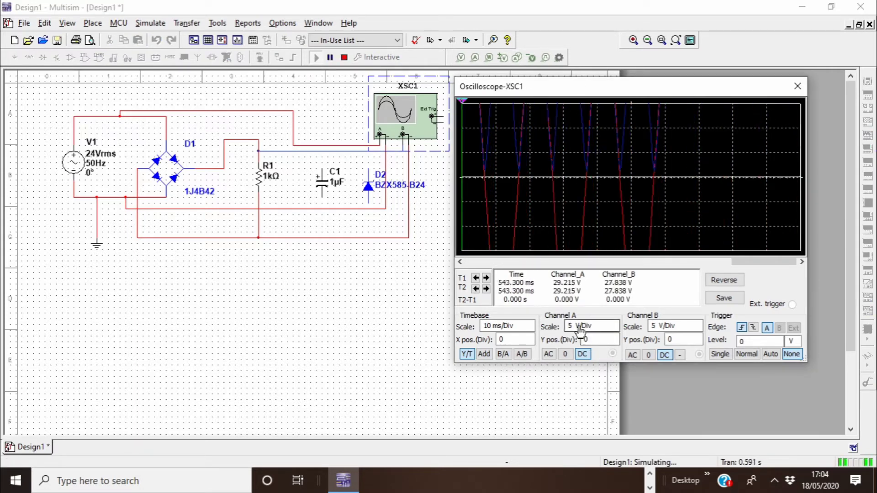
left_click(614, 329)
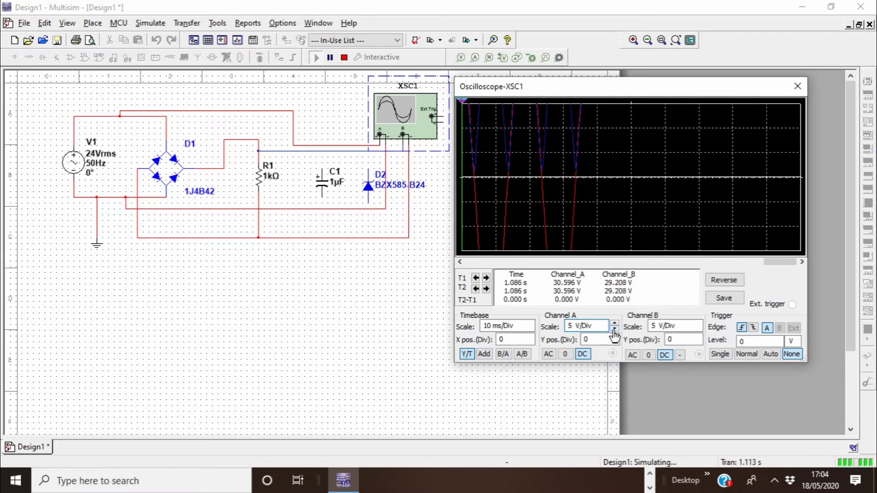
left_click(615, 323)
left_click(614, 323)
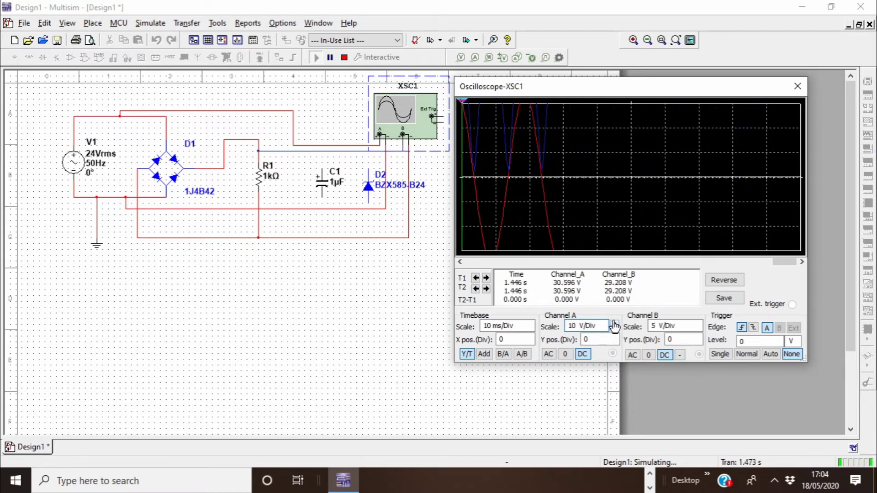
left_click(614, 323)
left_click(660, 325)
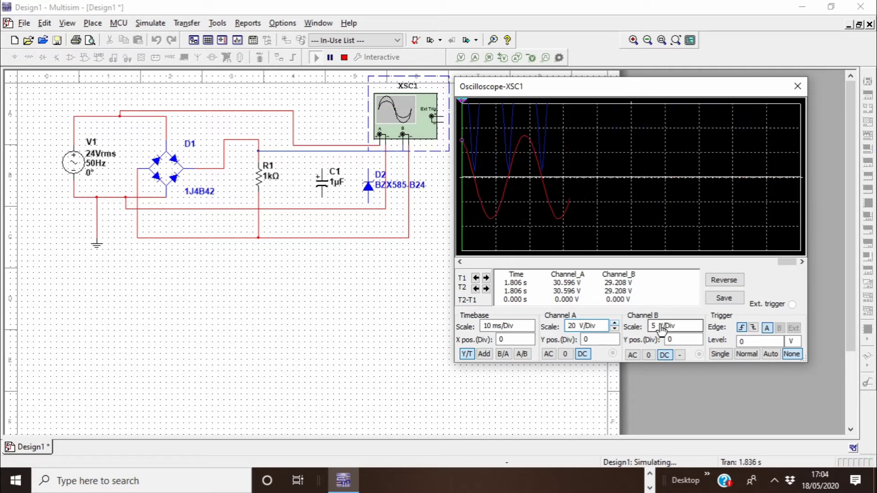
left_click(697, 323)
left_click(697, 323)
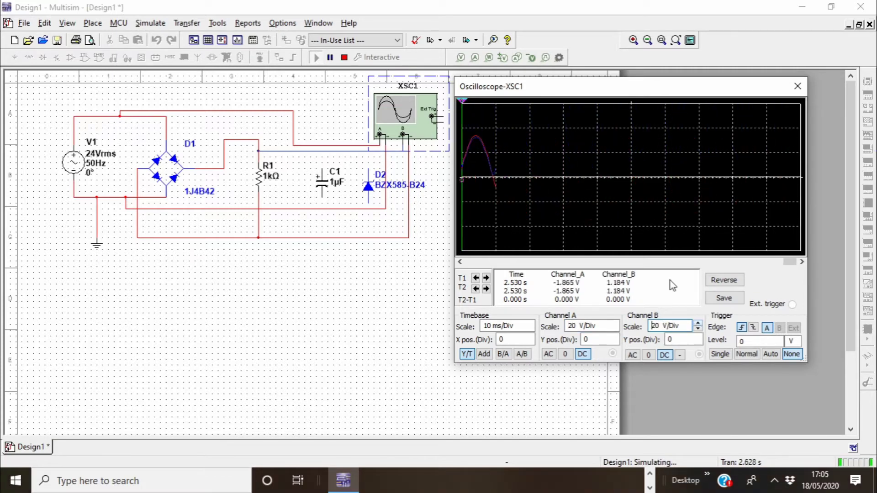
Switch the scope to a white background, single trigger, and AC coupling on Channel A
left_click(725, 280)
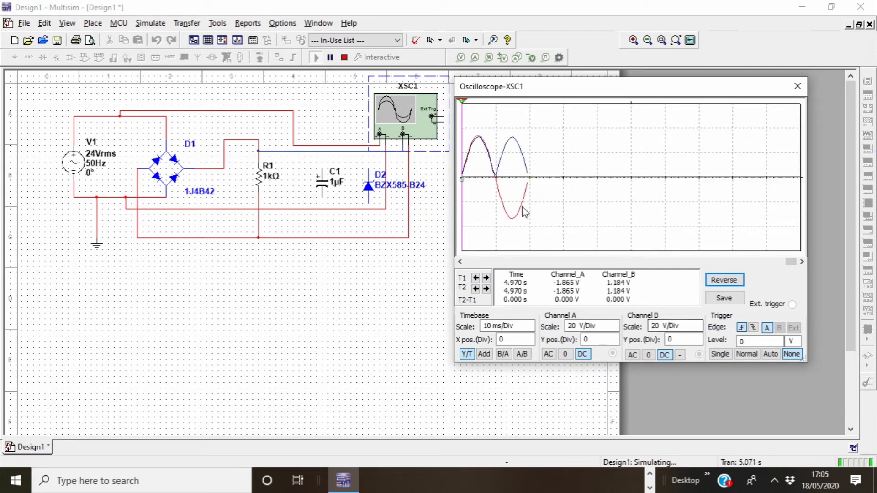
left_click(713, 354)
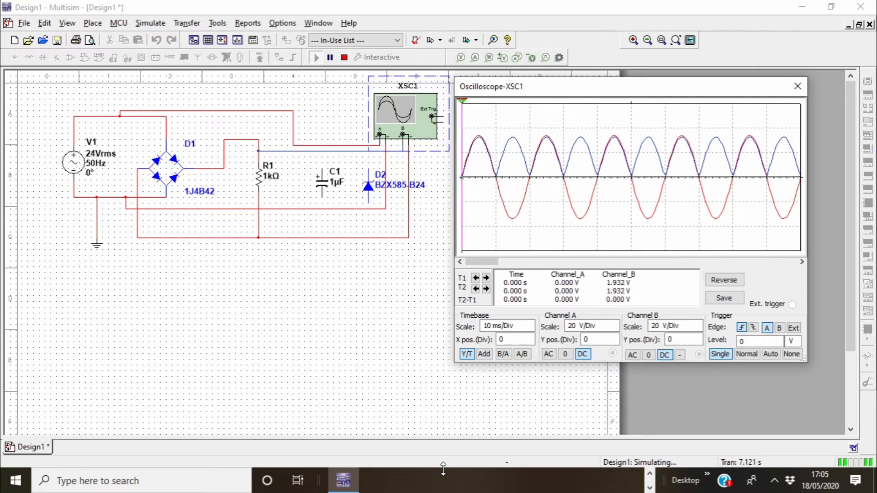
left_click(550, 355)
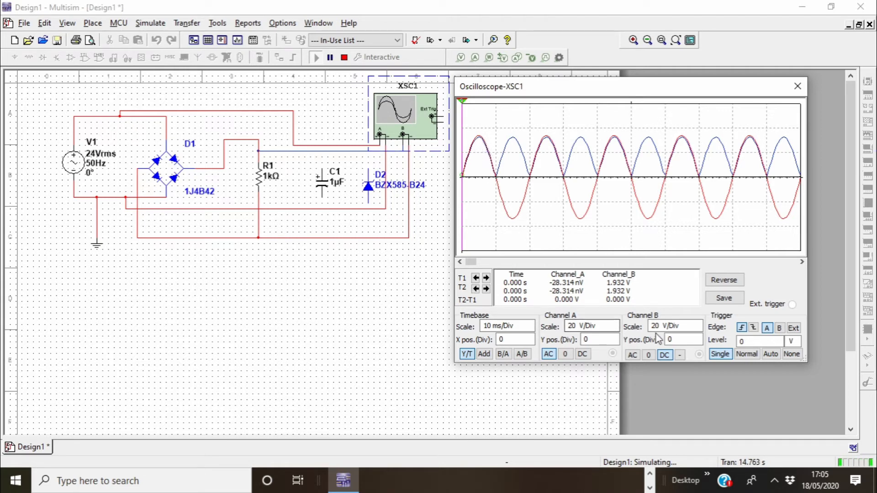
Set Channel B to 50 V/Div, then select the 1µF capacitor C1
left_click(669, 326)
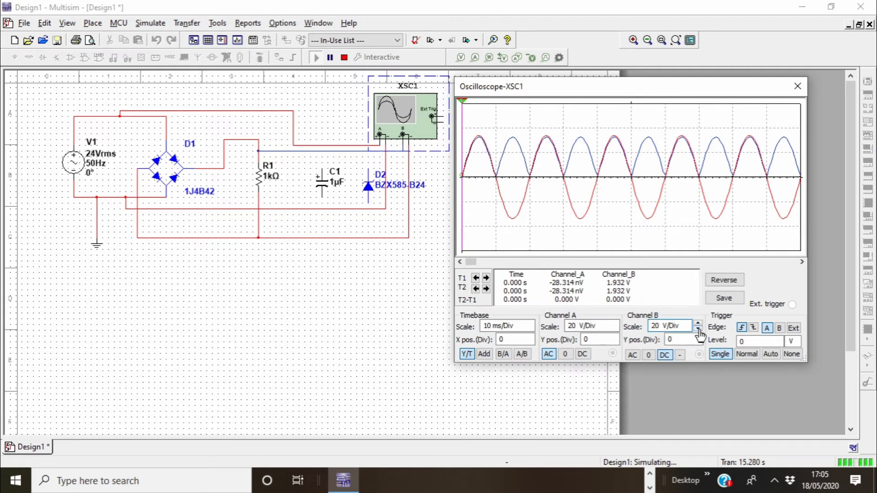
left_click(698, 330)
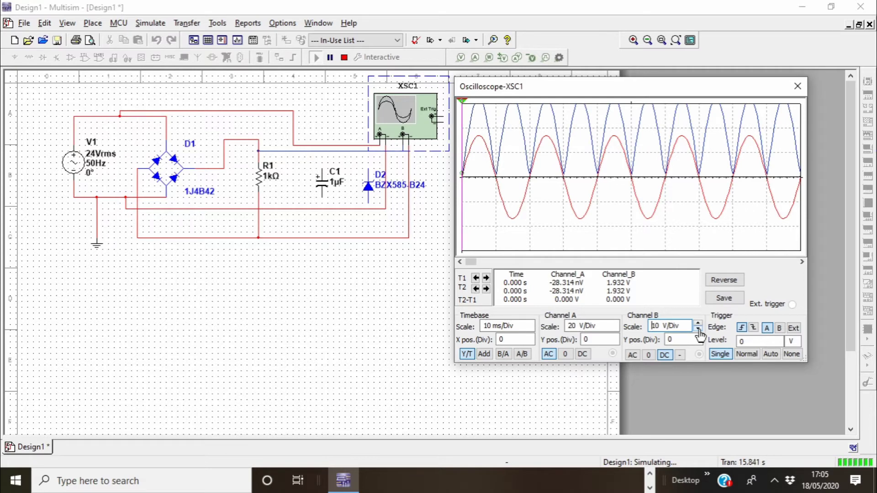
left_click(698, 323)
left_click(698, 324)
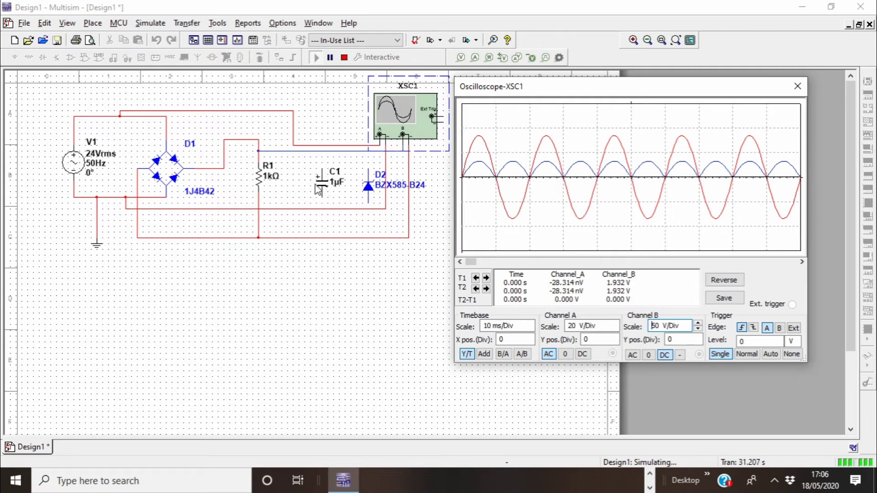
left_click(322, 170)
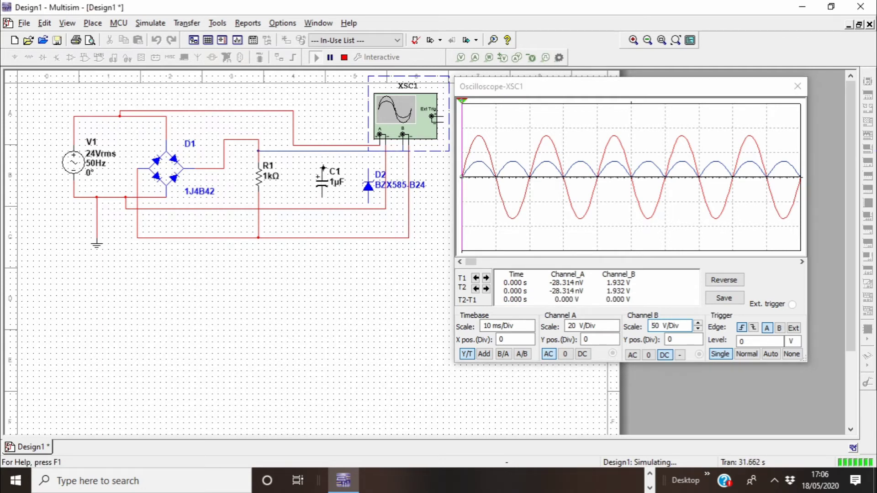
Delete the 1µF capacitor and pick a 10µ capacitor from the Basic CAPACITOR family
left_click(321, 153)
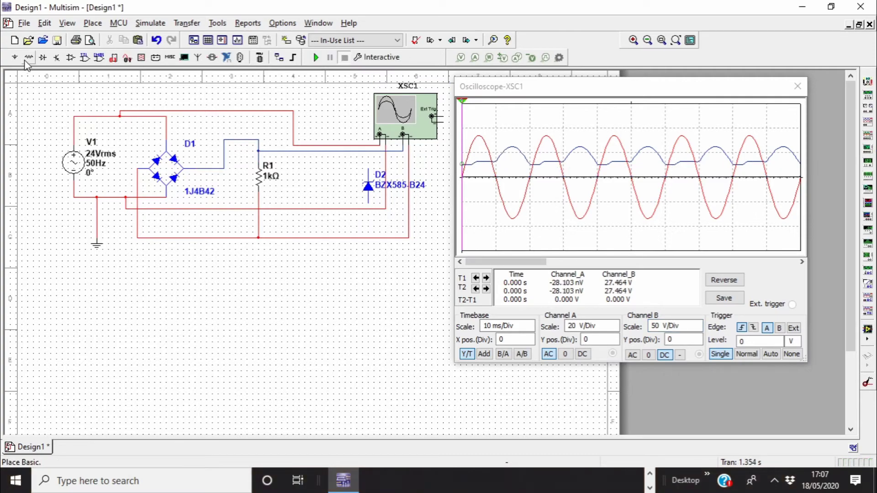
left_click(31, 58)
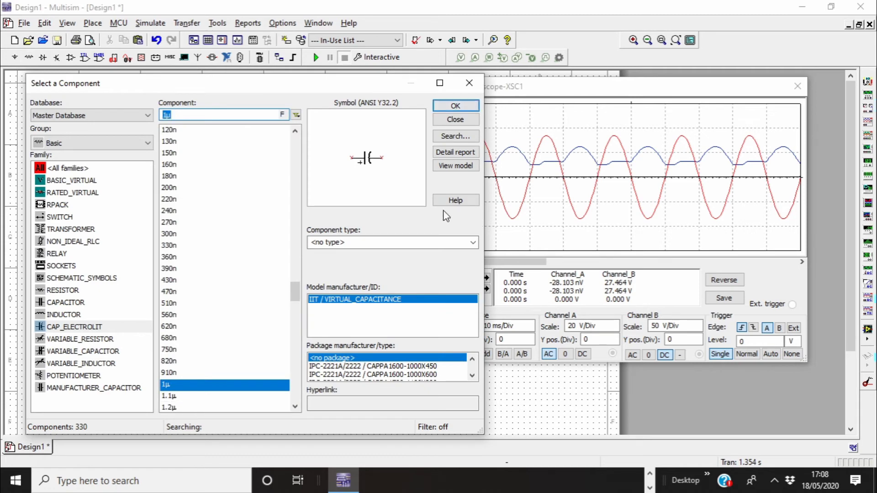
left_click(75, 302)
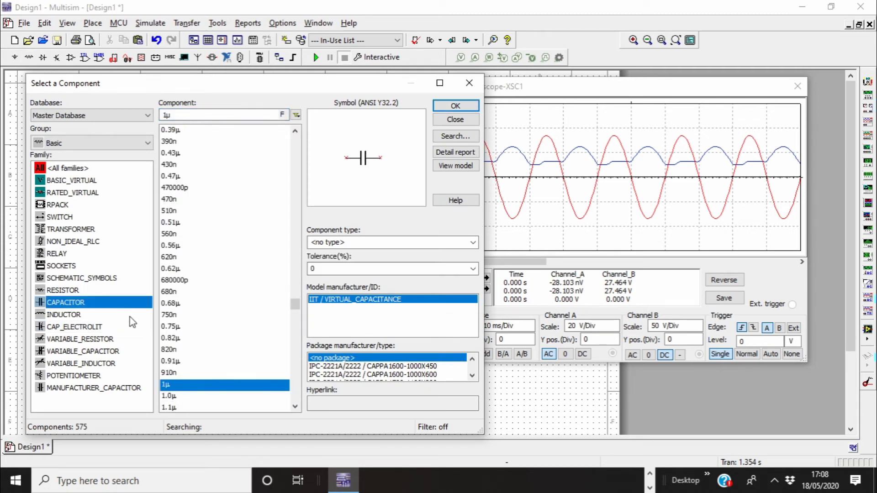
left_click(296, 384)
left_click(297, 383)
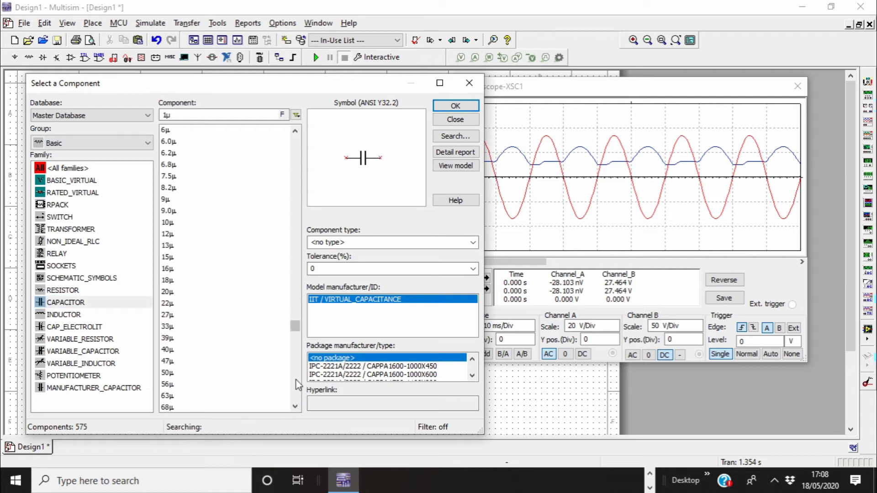
left_click(170, 224)
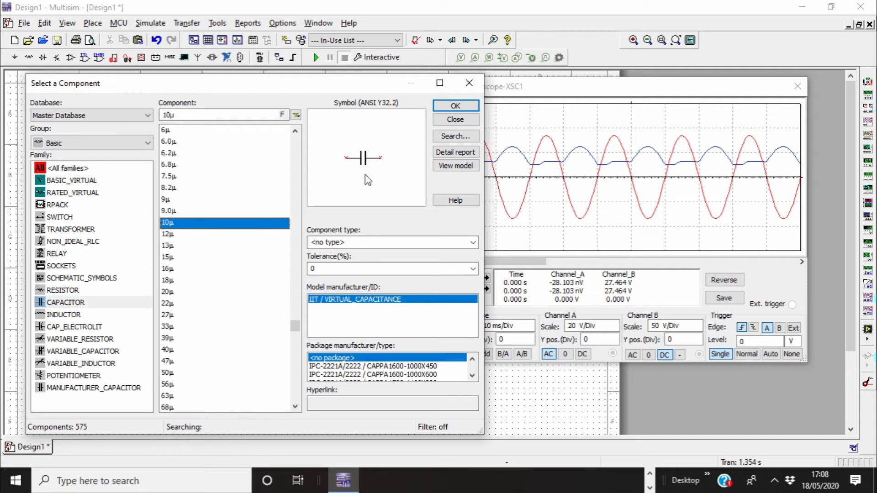
left_click(454, 106)
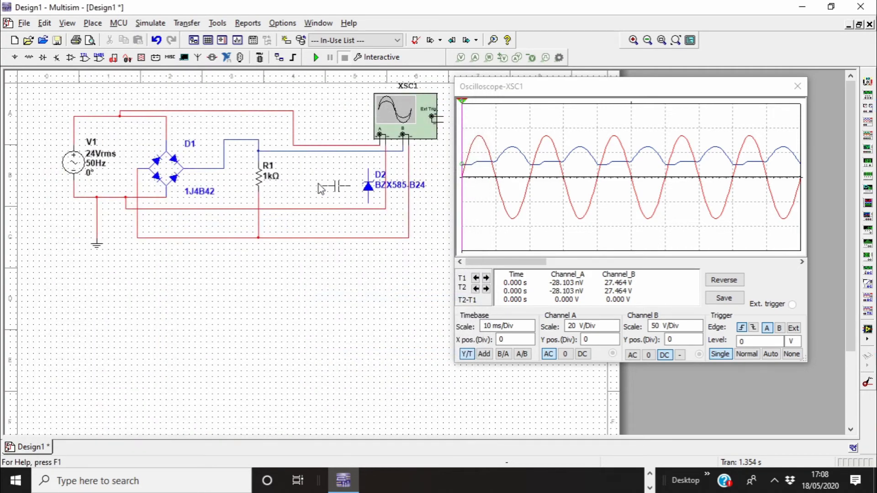
Place C1 between R1 and D2, rotate it upright, and wire both pins to the rails
left_click(302, 178)
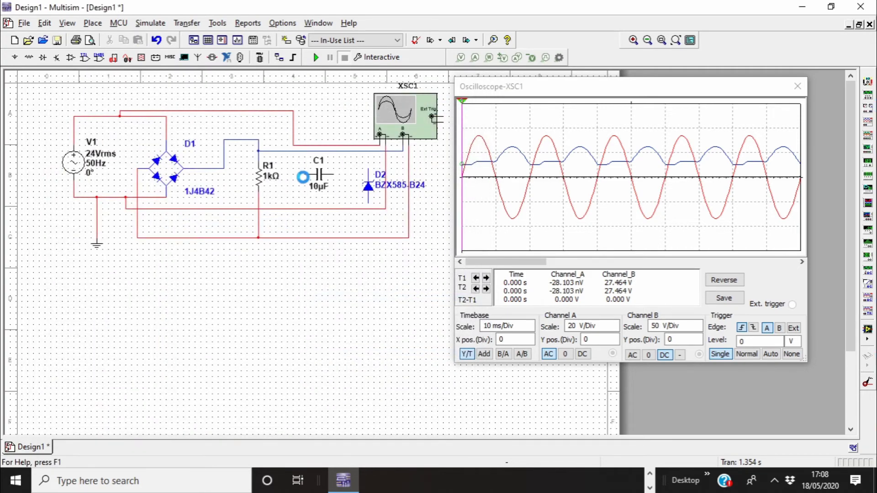
left_click(464, 82)
right_click(313, 181)
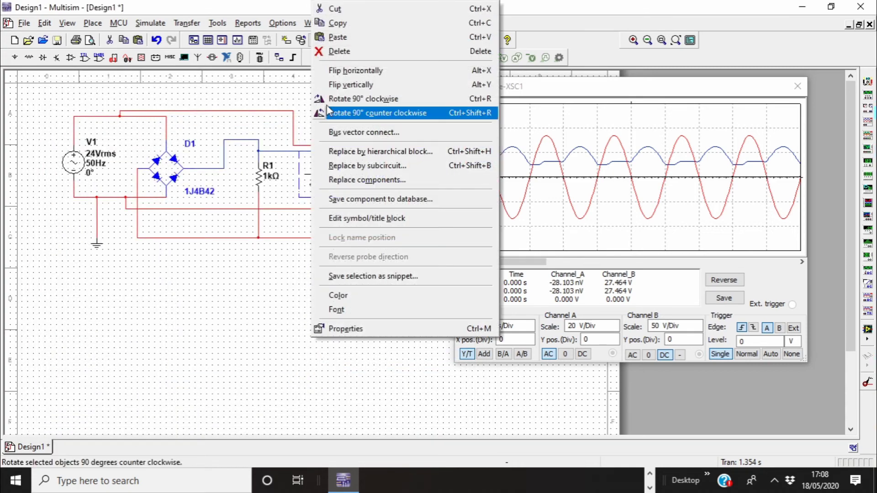
key("Escape")
key("ctrl+r")
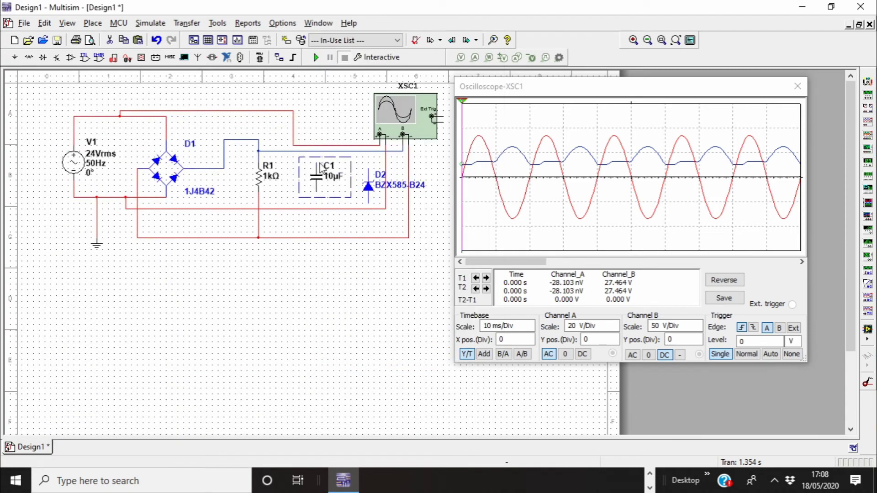
left_click(321, 166)
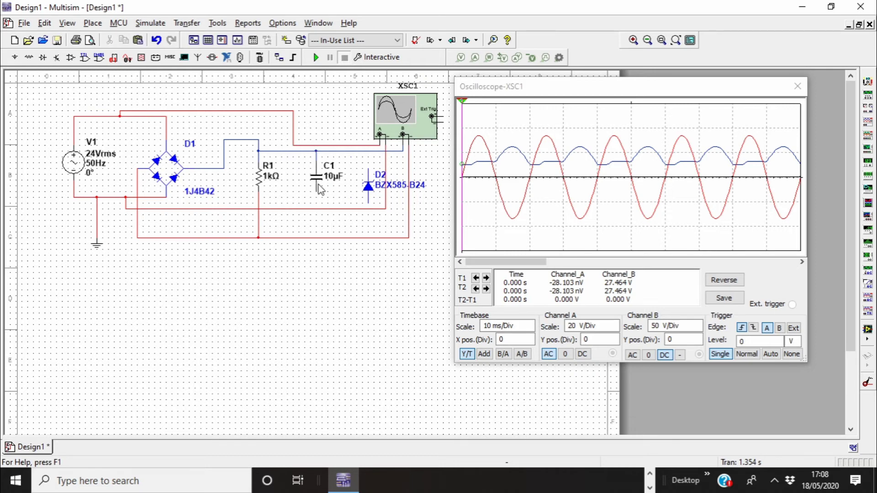
left_click_drag(317, 192, 316, 237)
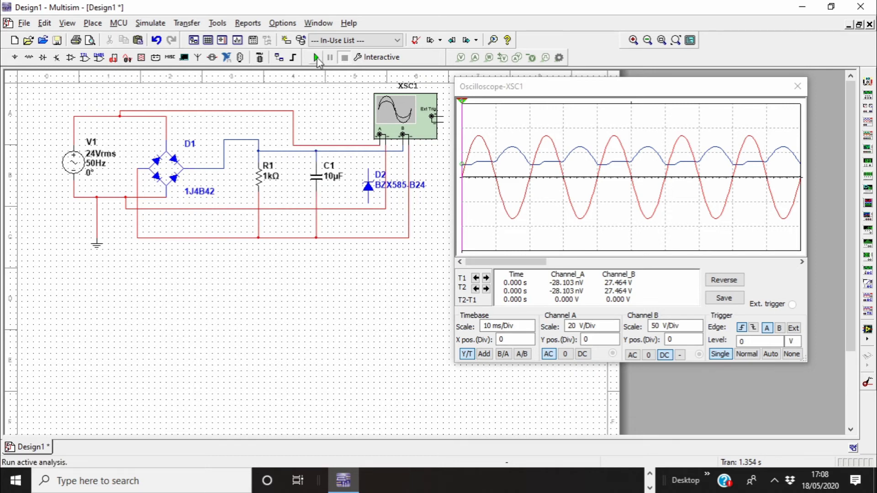
Rerun the simulation and lower Channel B from 50 to 20 V/Div
left_click(317, 58)
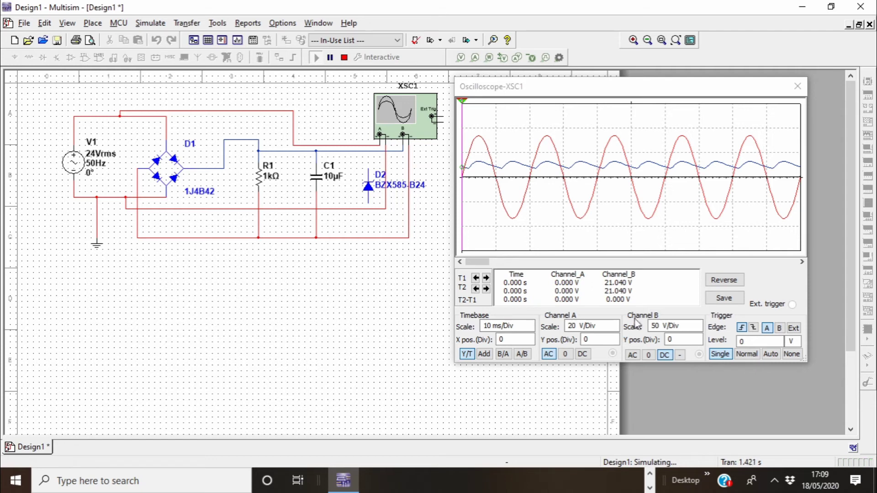
left_click(679, 327)
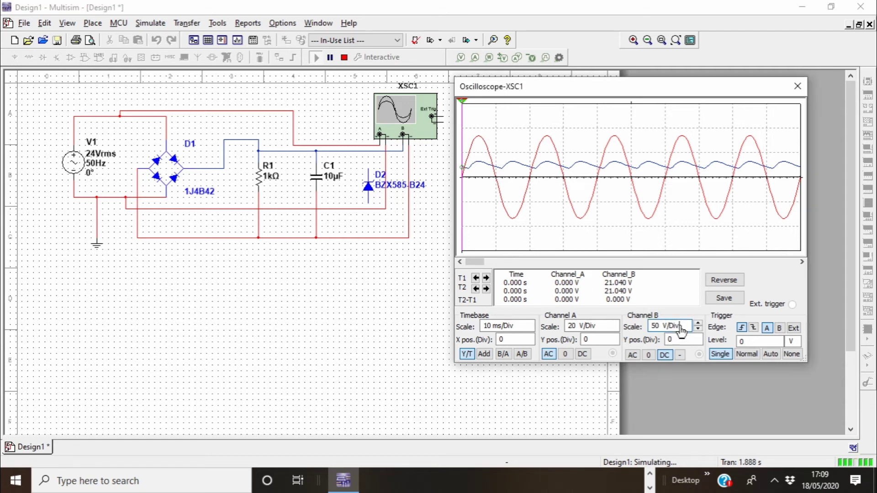
left_click(697, 330)
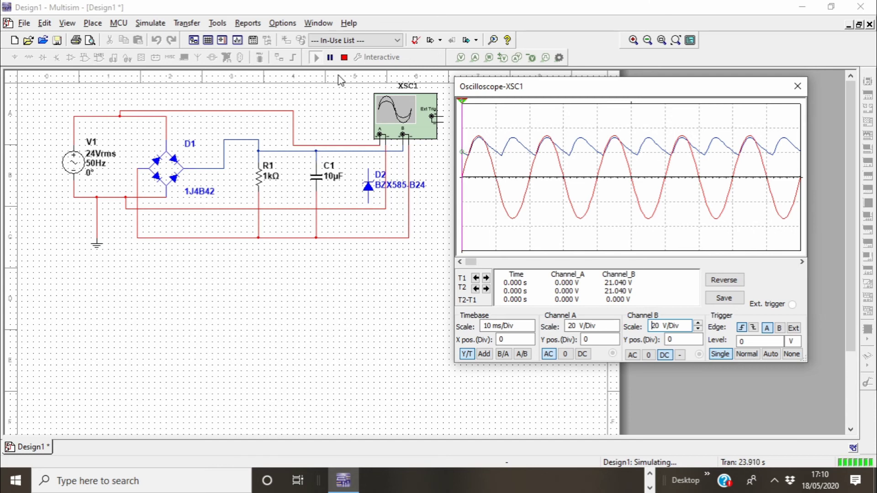
Delete C1's top wire to view the unsmoothed output, then rerun with C1 reconnected
left_click(343, 57)
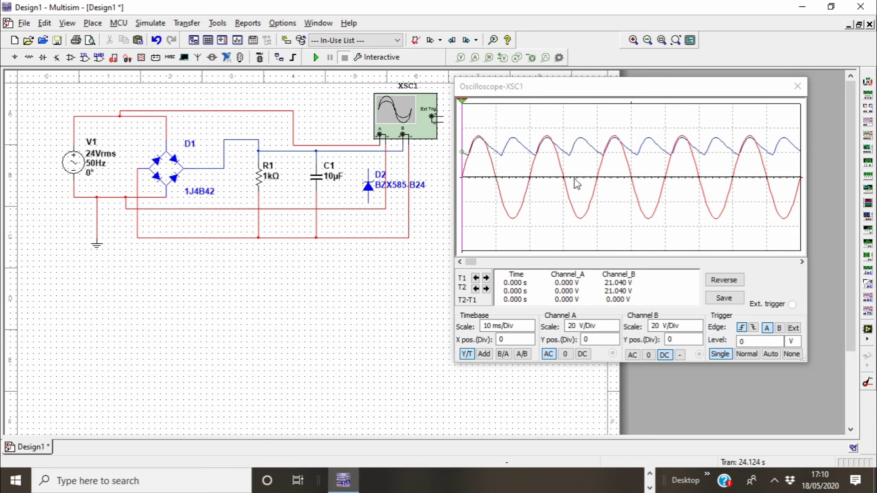
left_click(317, 162)
key("ctrl+x")
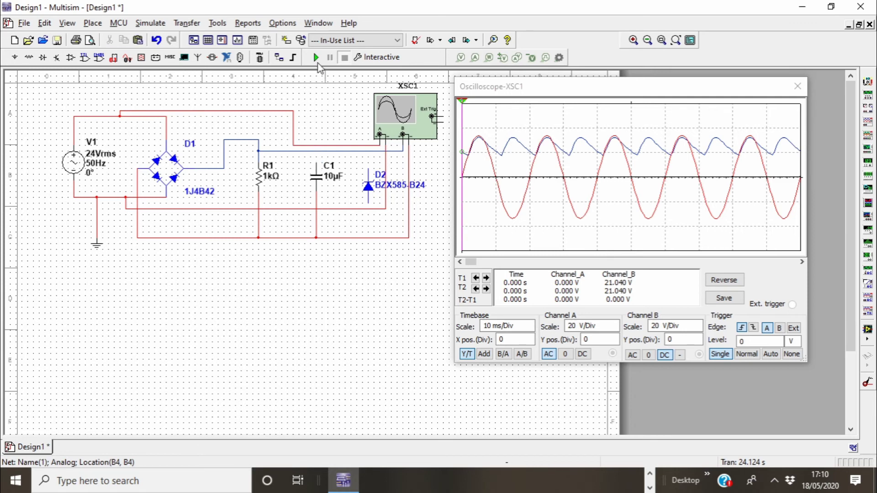
left_click(316, 58)
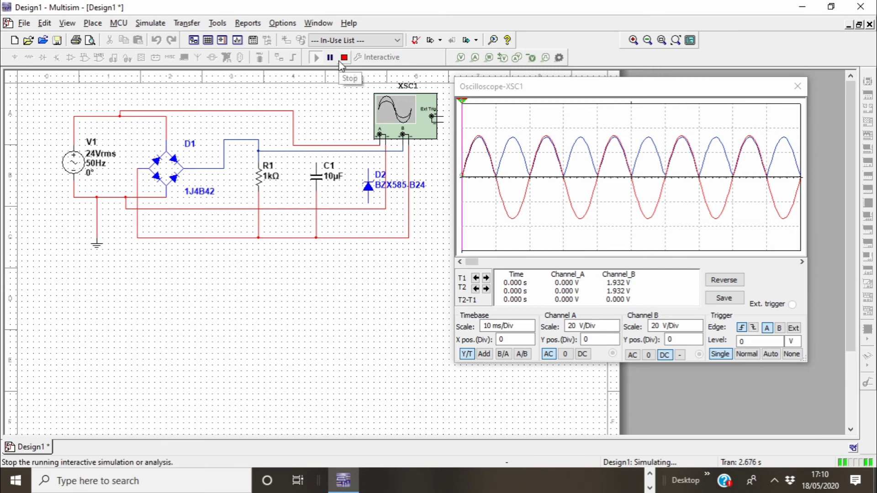
left_click(340, 62)
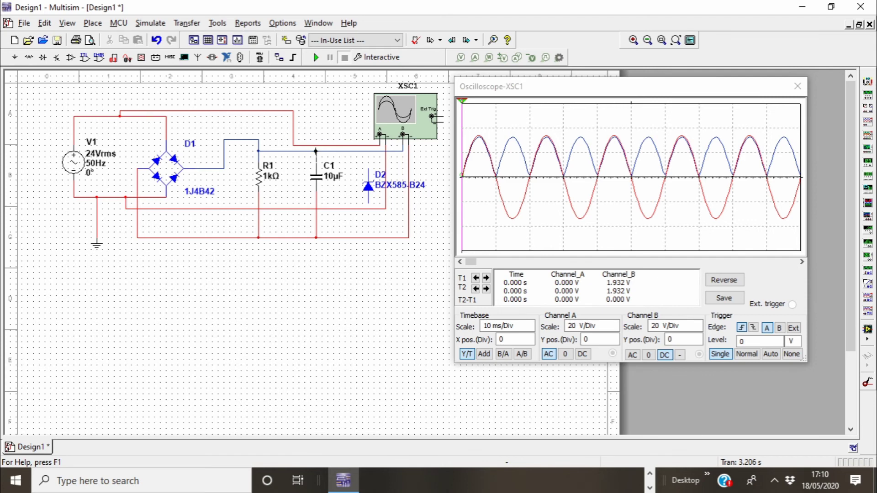
left_click(316, 58)
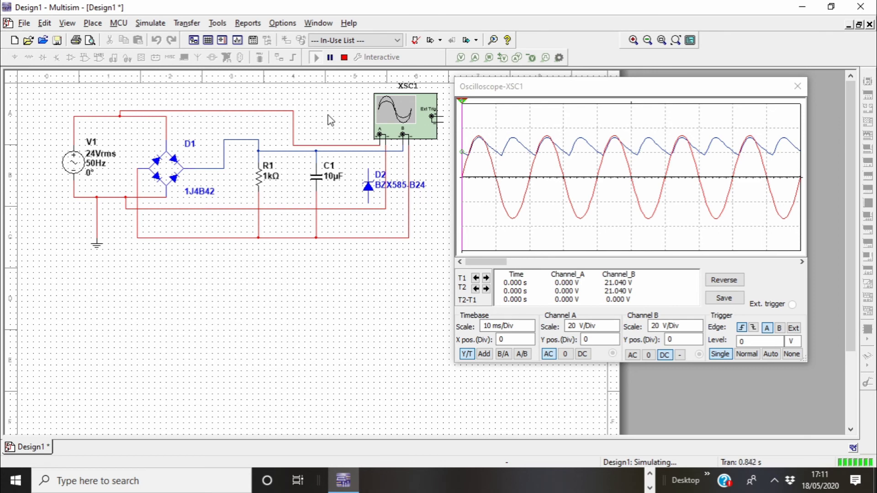
Move Zener D2 up beside C1, then run and stop the simulation
left_click(345, 57)
left_click(360, 183)
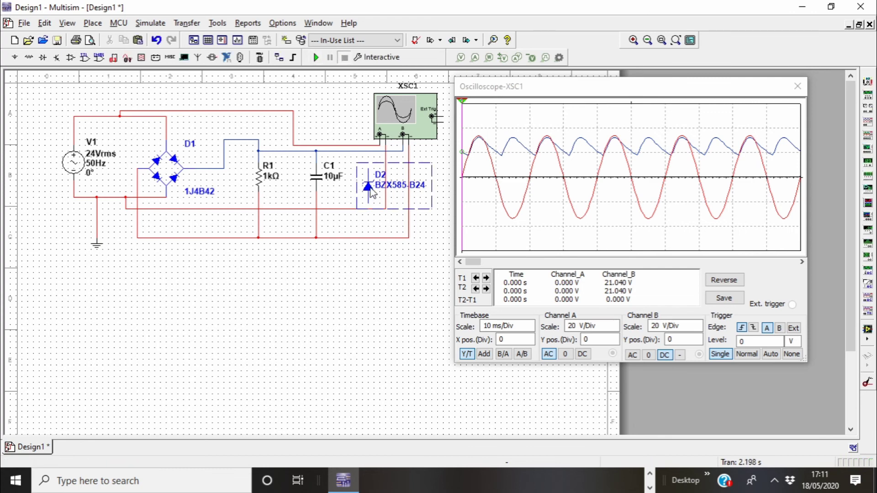
mouse_move(357, 182)
left_mouse_down()
mouse_move(346, 177)
mouse_move(361, 169)
left_mouse_up()
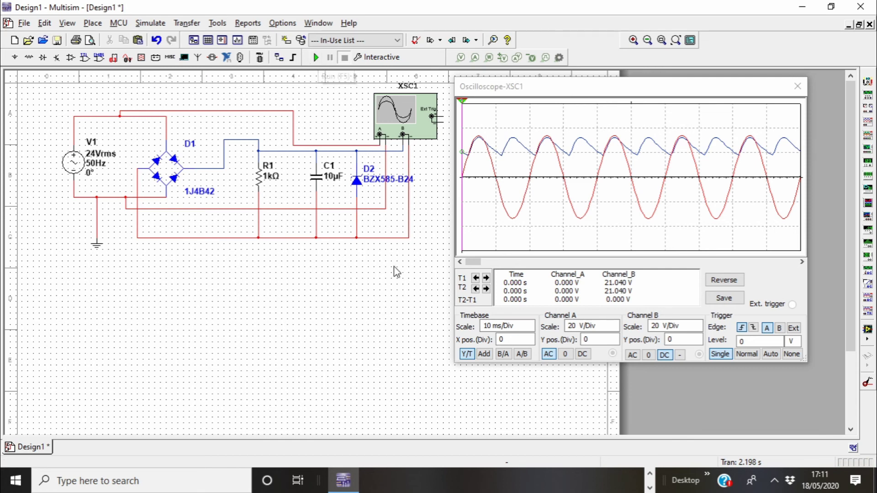
left_click(316, 57)
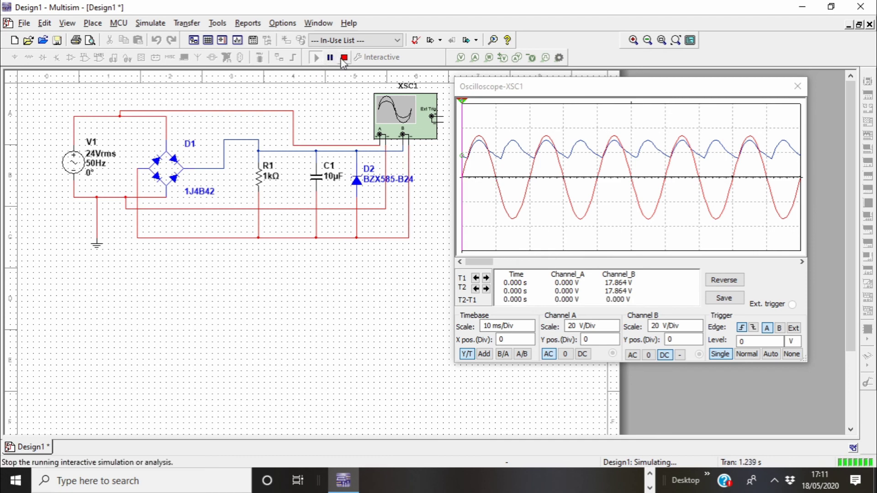
left_click(344, 58)
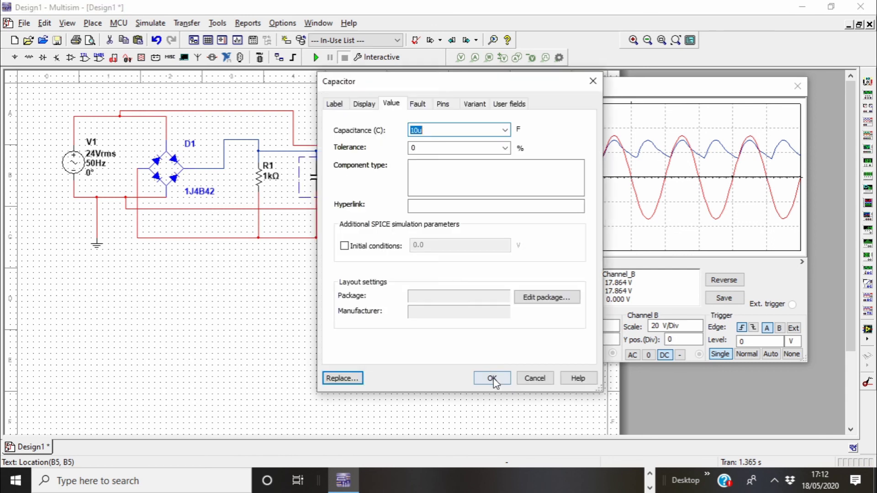
Change C1's capacitance from 10µF to 1000µF and rerun the simulation for a flat ~31.88 V output
left_click(420, 154)
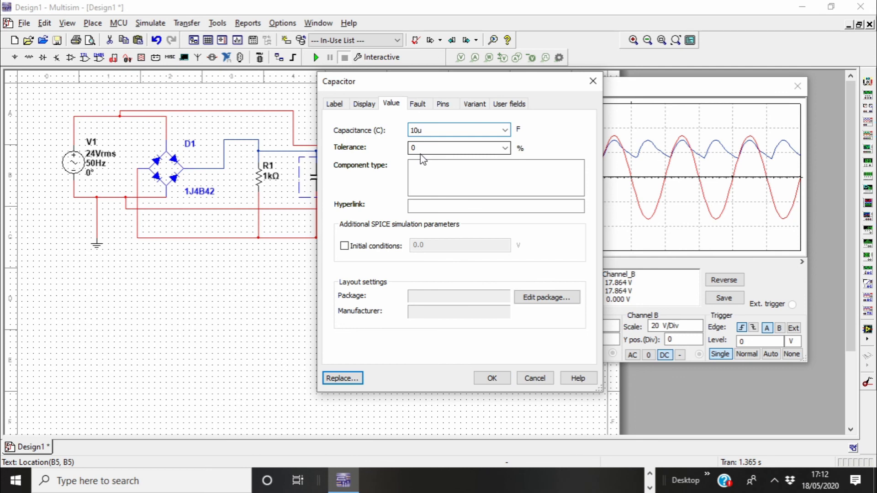
type("00")
key("Return")
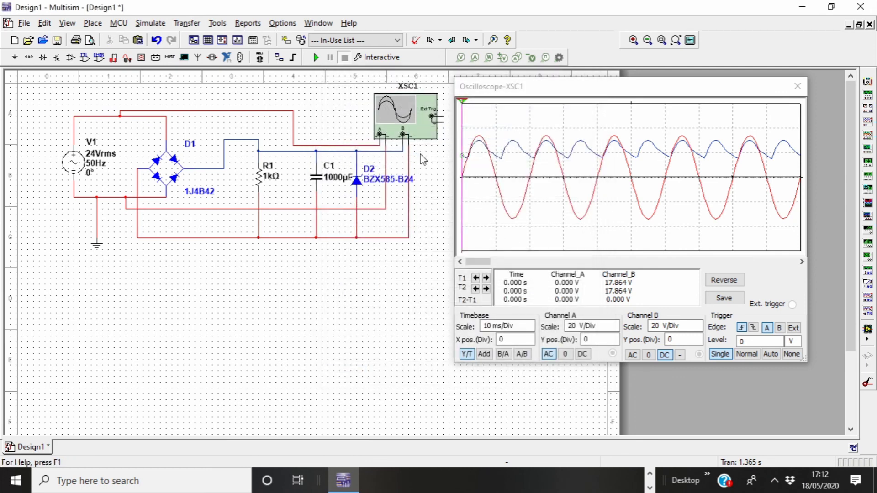
left_click(316, 57)
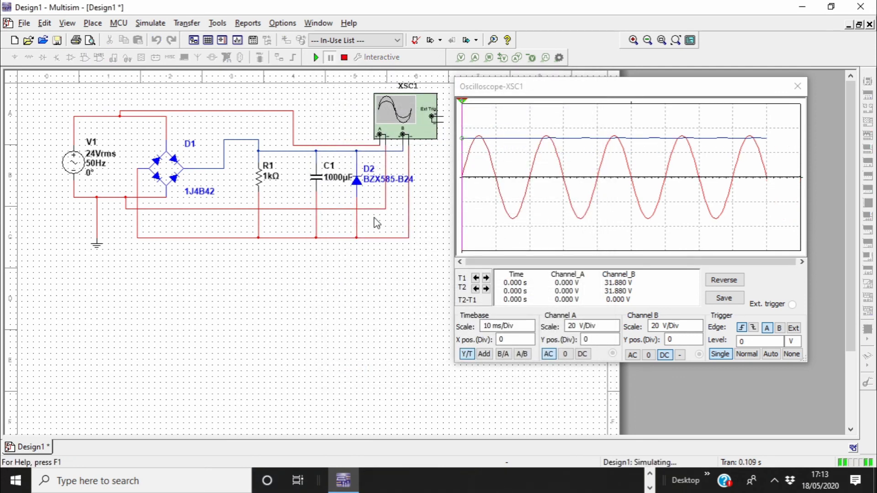